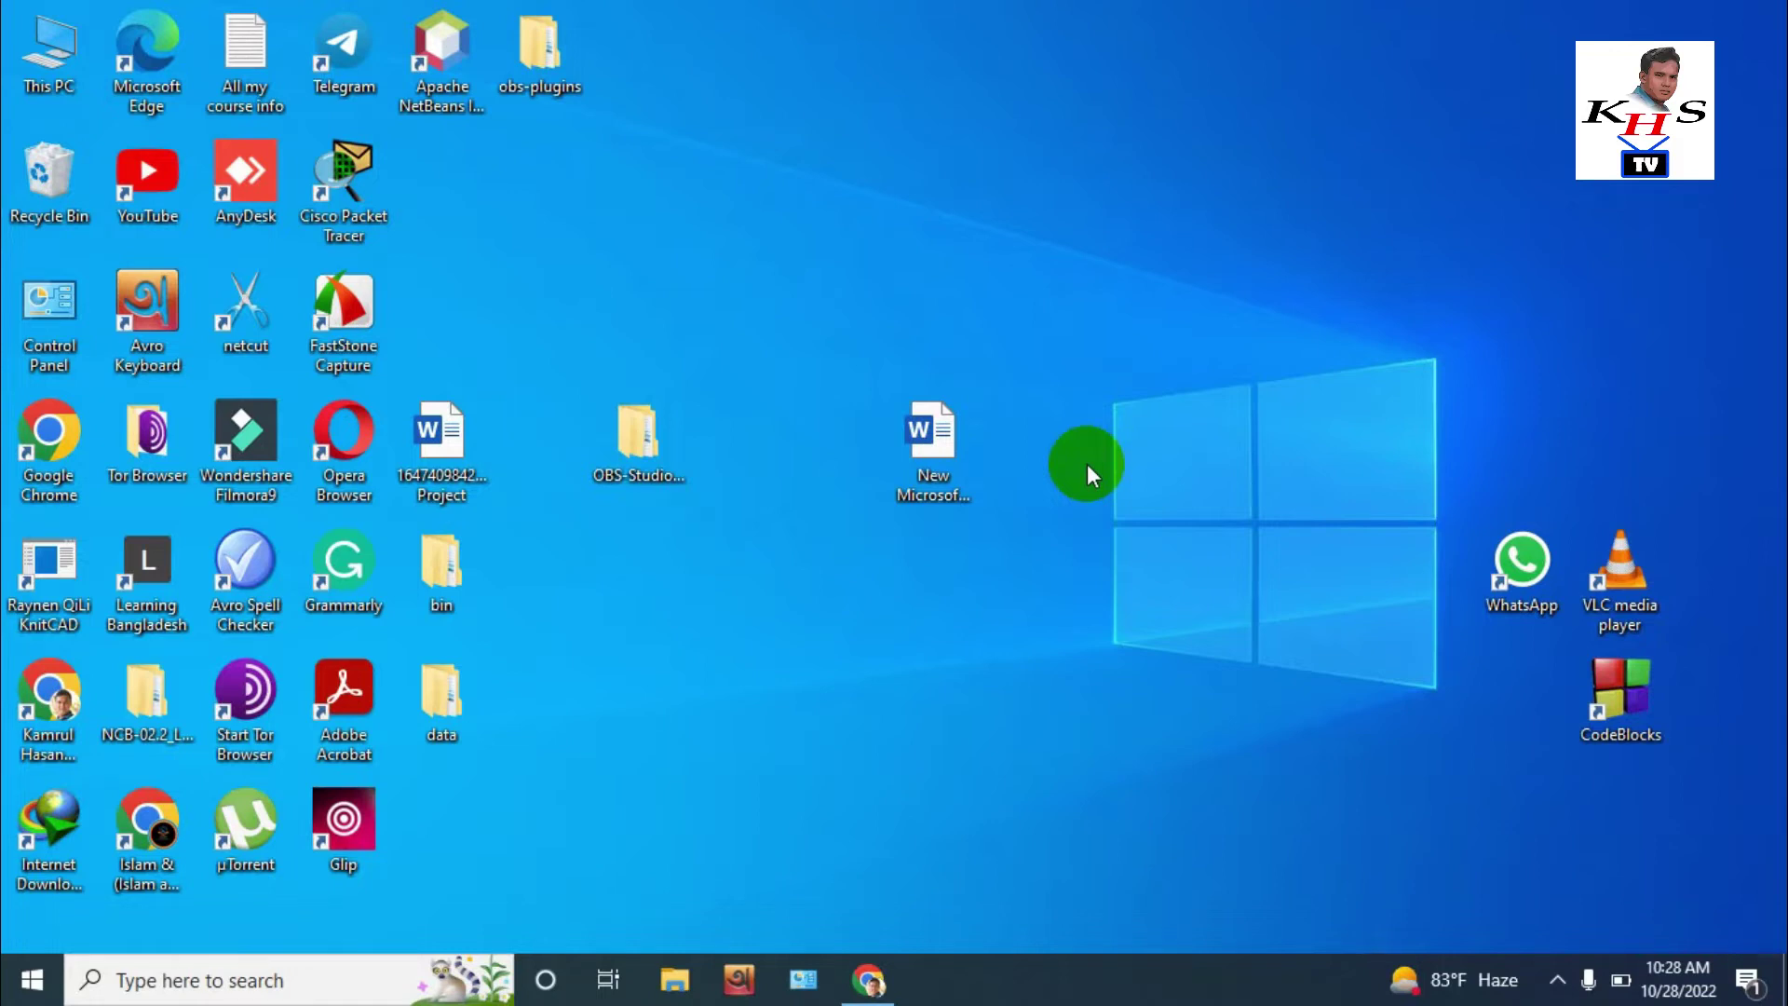
Search Google for 'ads manager' in a new Chrome tab and open Meta's Ads Manager result
click(868, 979)
click(1288, 18)
text(ads)
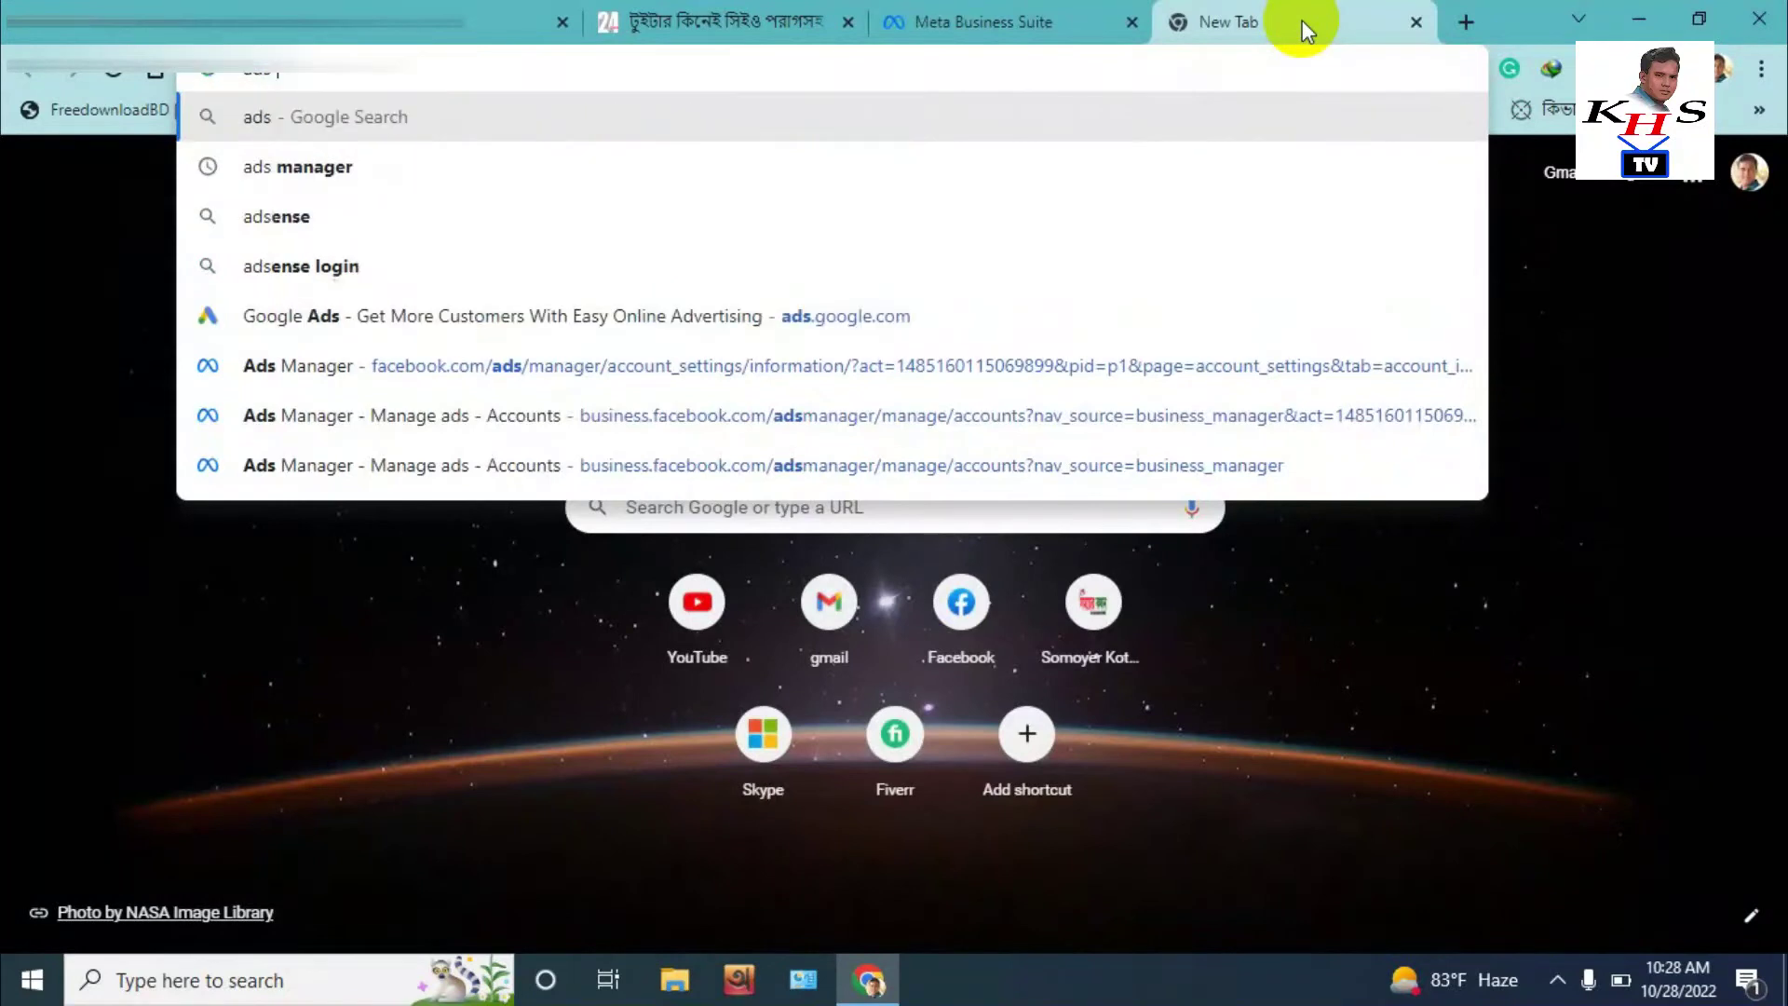
key(Down)
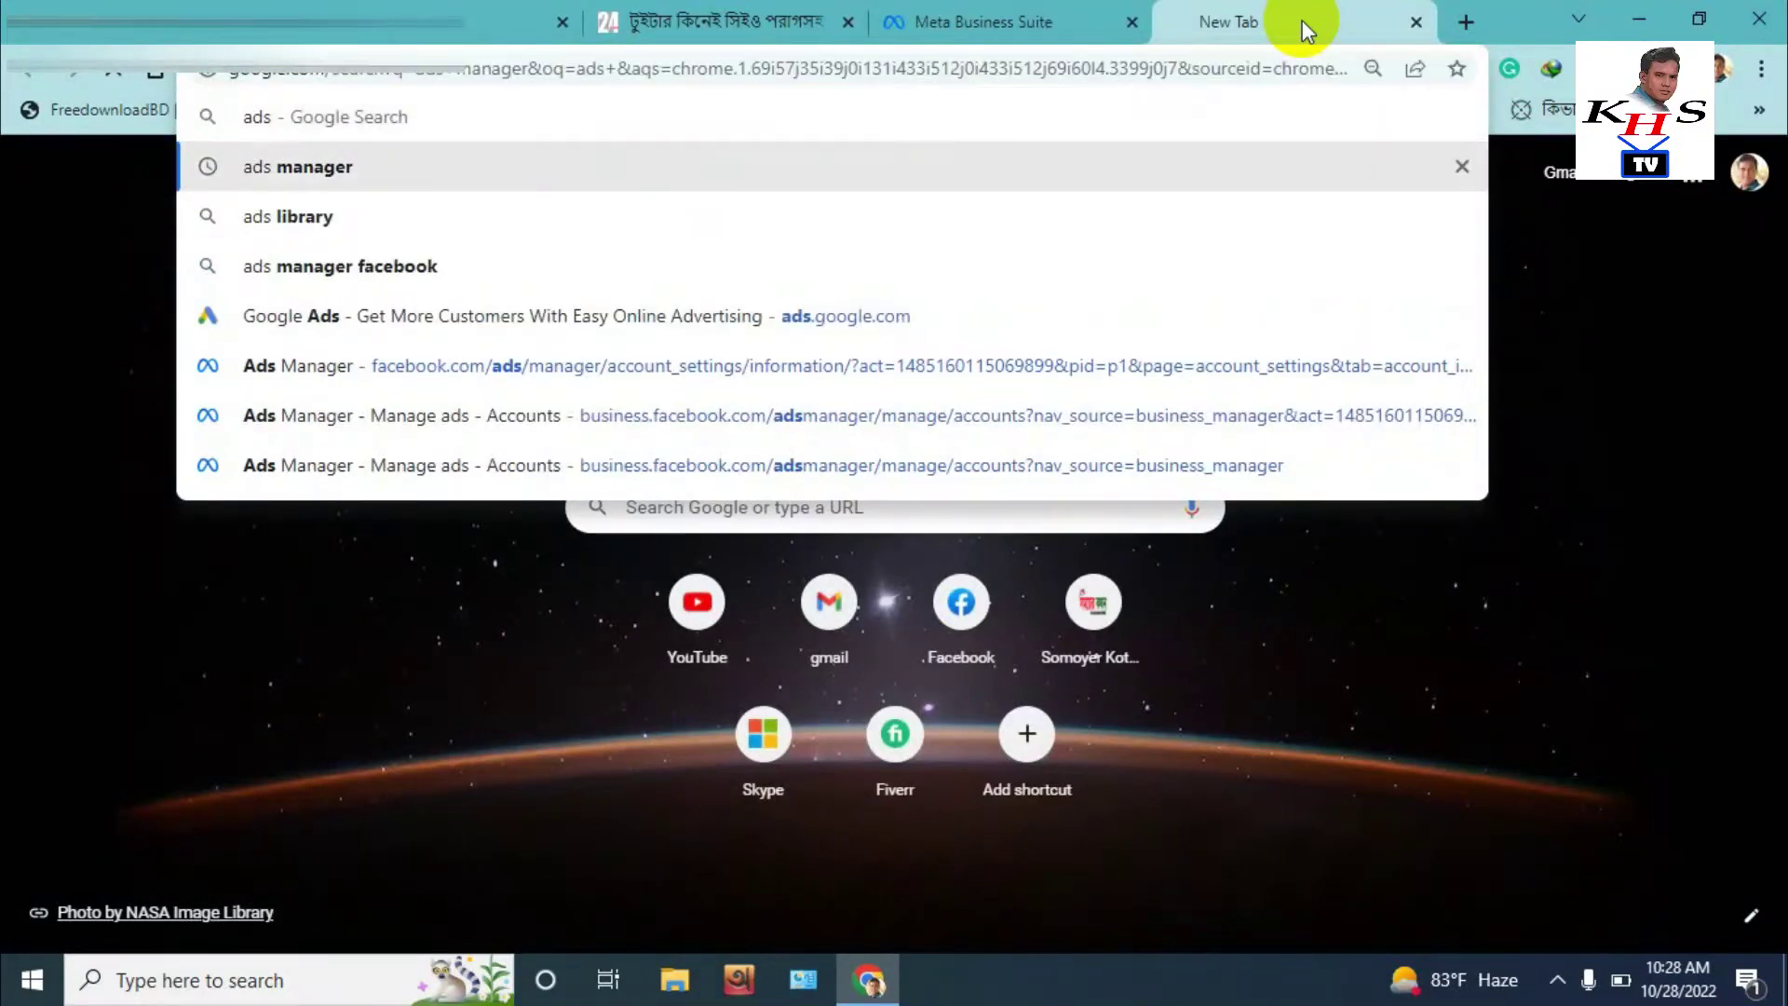
key(Return)
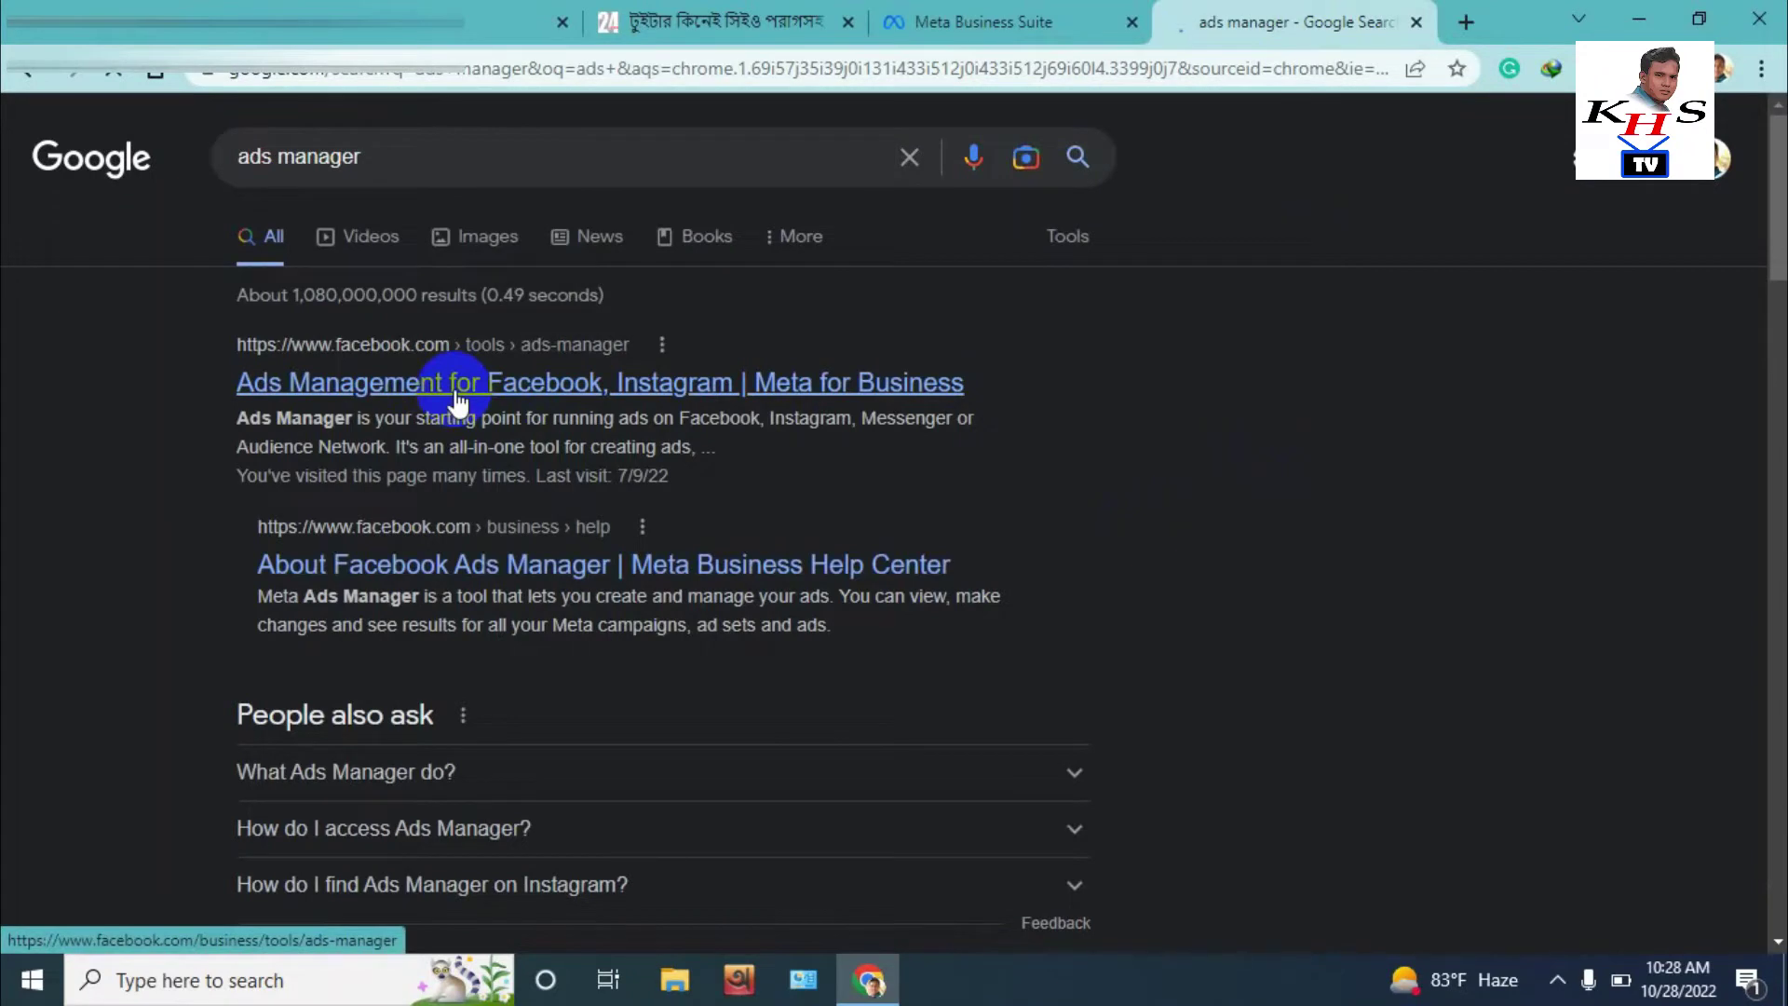
click(456, 398)
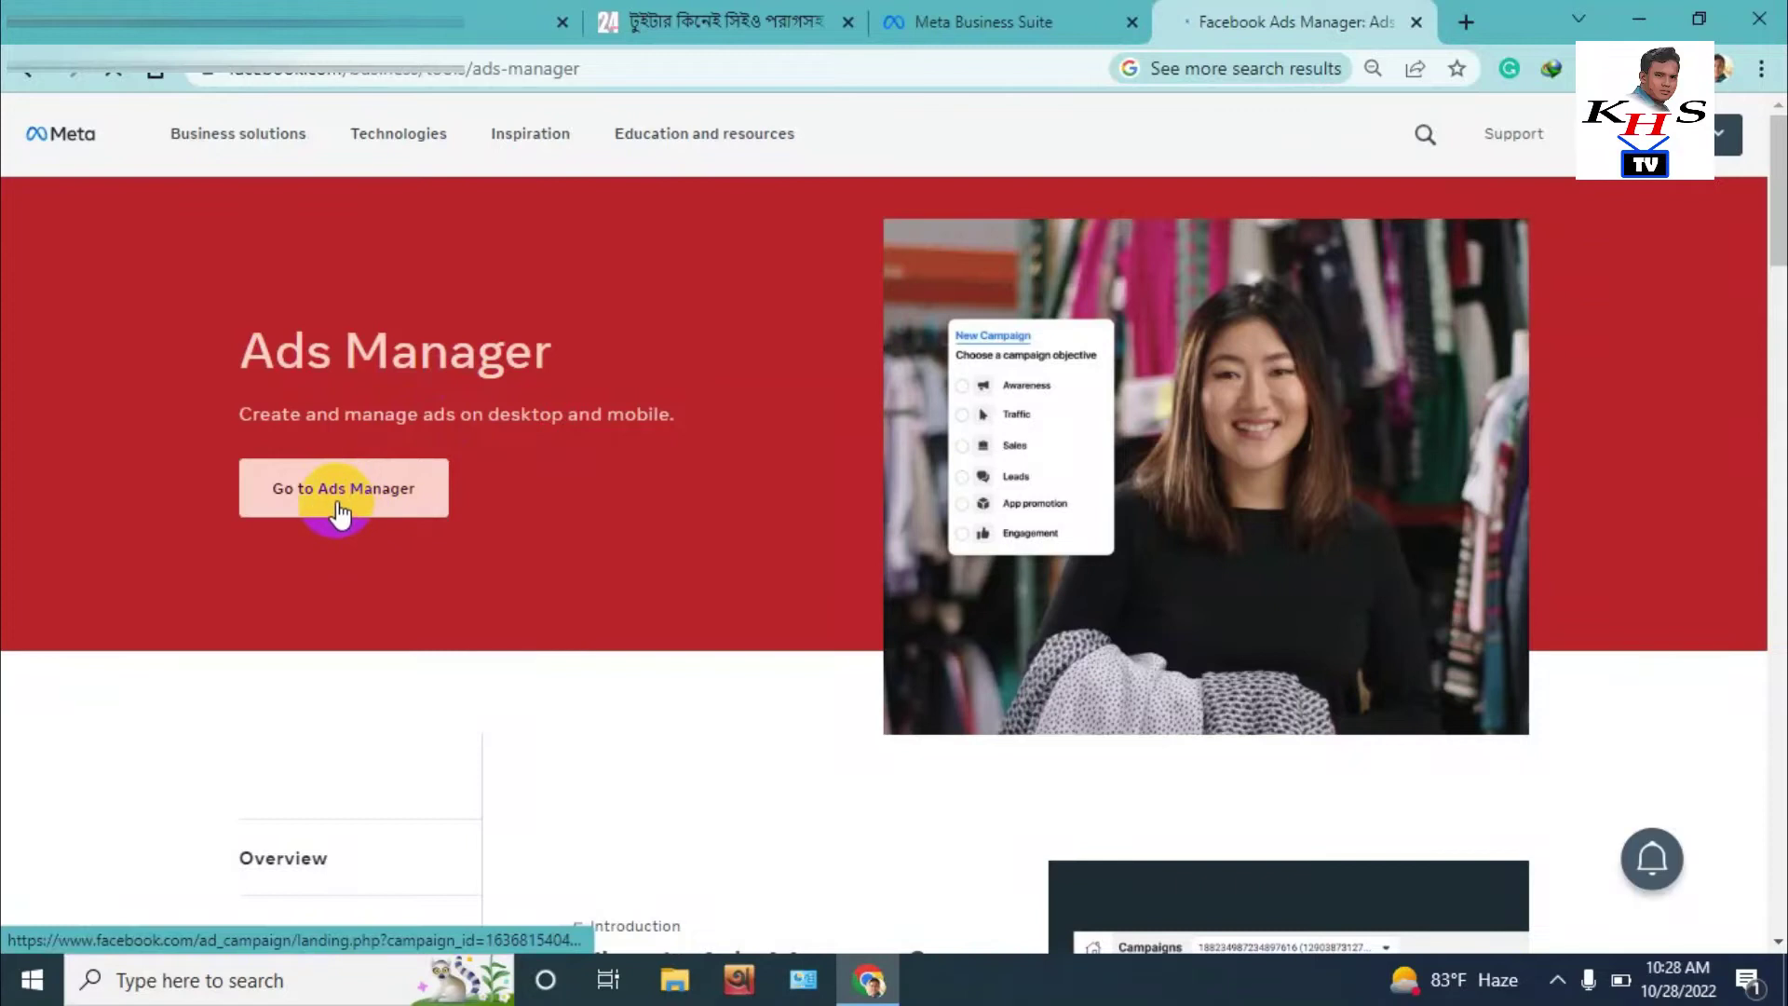
scroll(337, 500, down, 1)
Enter Ads Manager, pick the ad account, and open Account Overview with the sidebar expanded
click(345, 416)
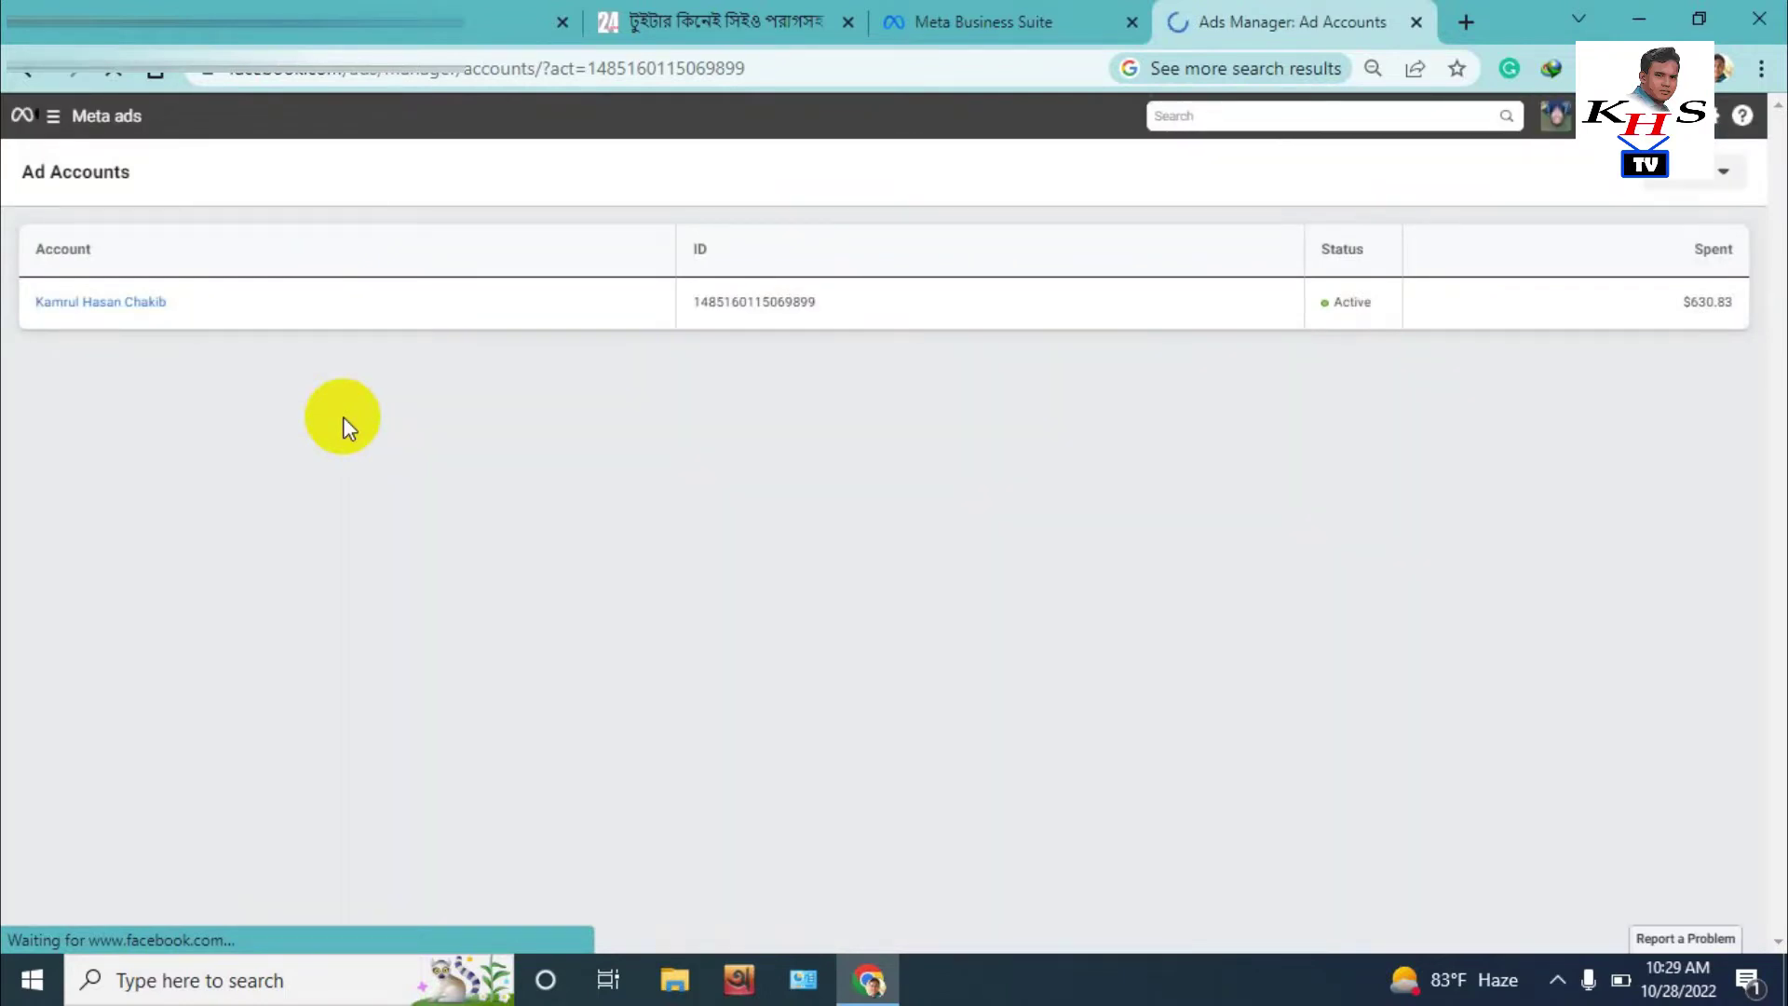
click(159, 312)
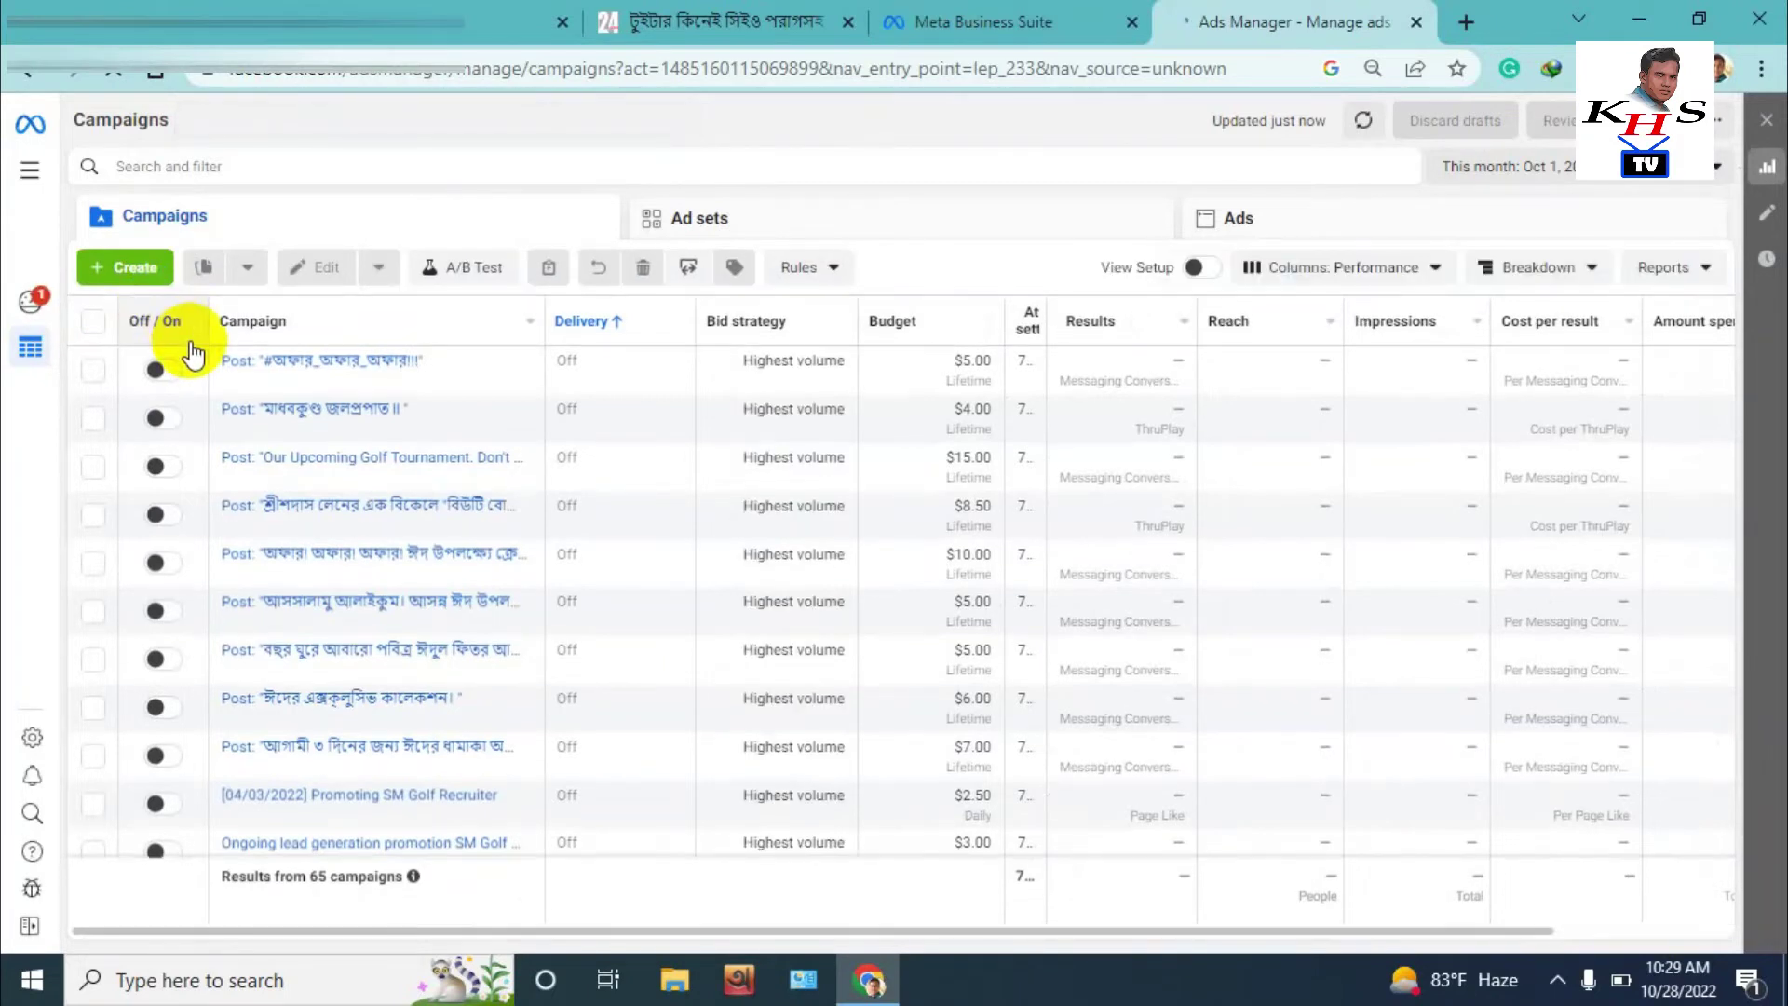
click(31, 310)
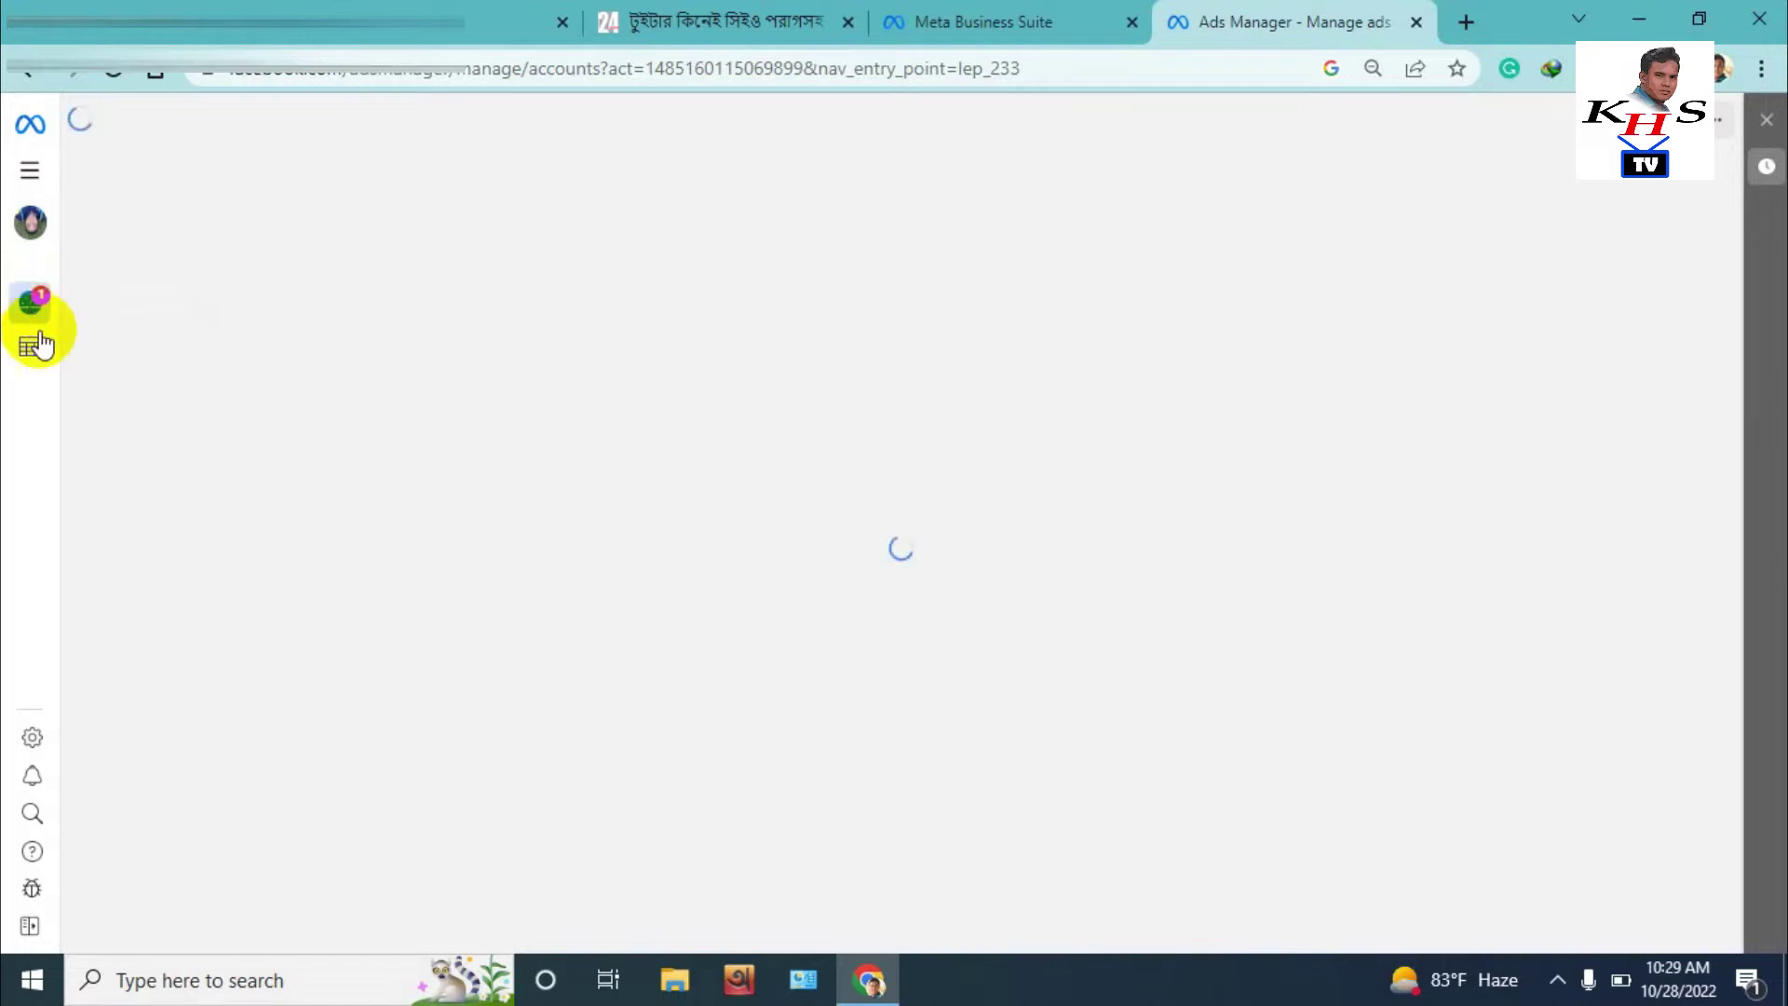
click(30, 926)
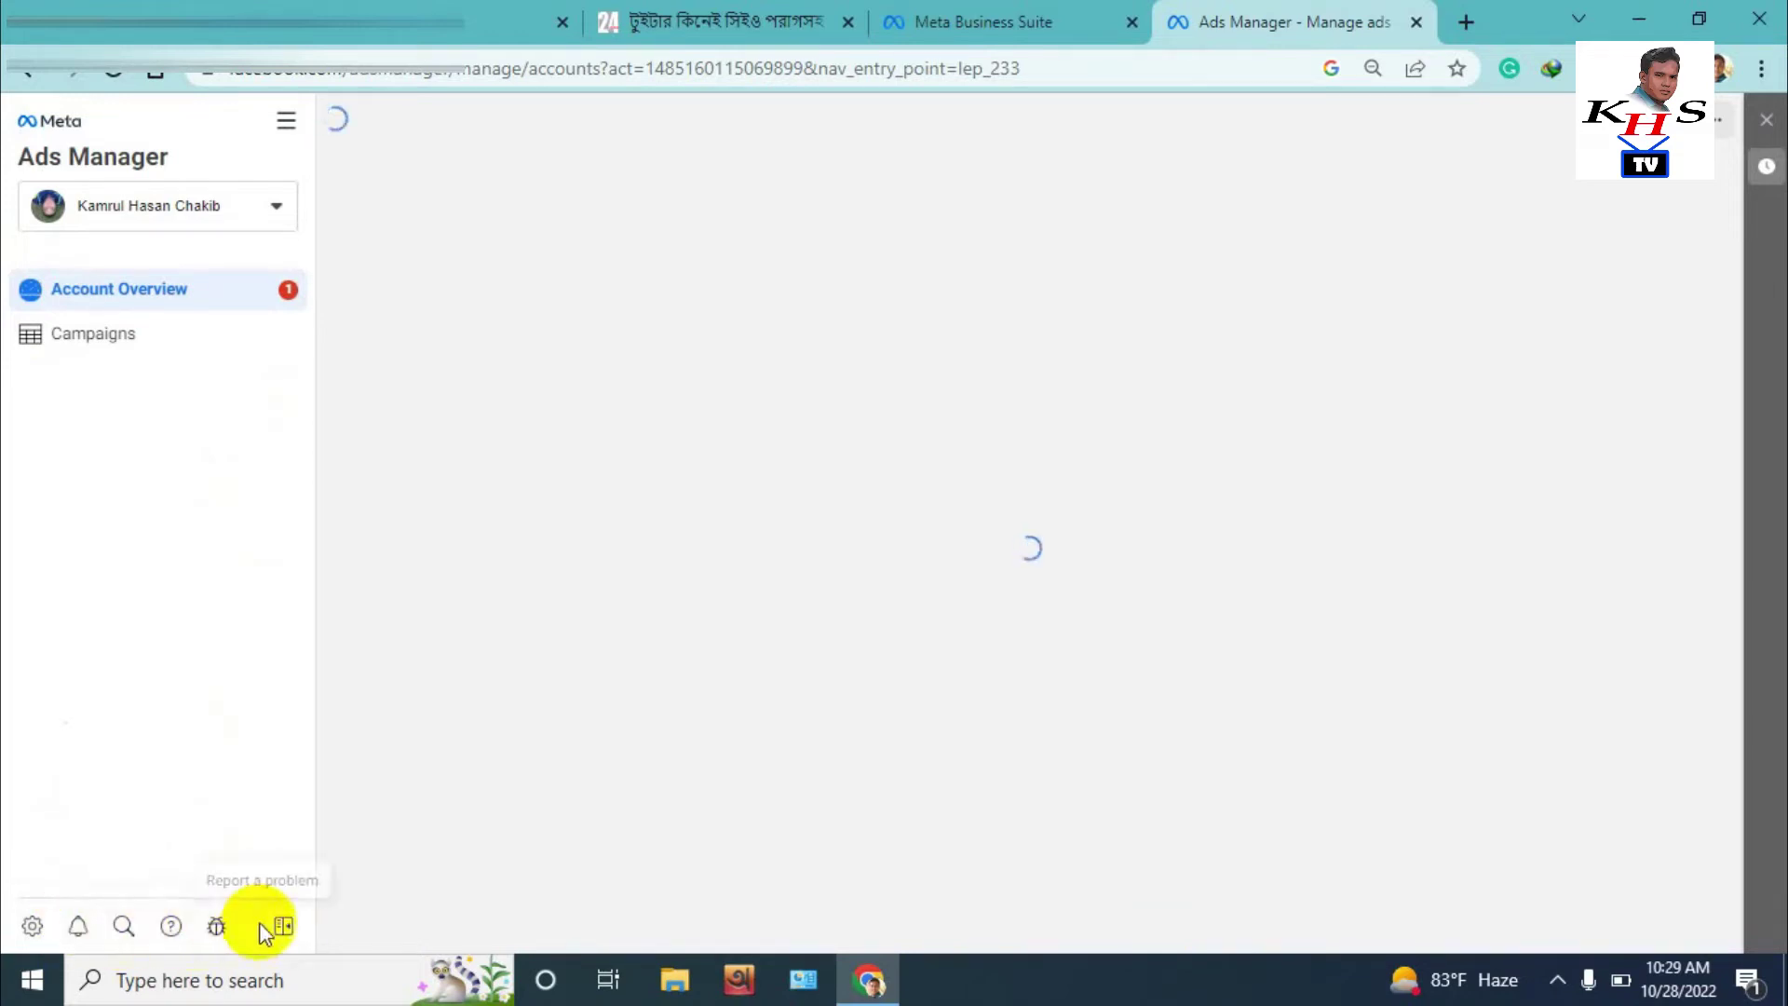
Open Ad account settings from the All tools menu
click(279, 132)
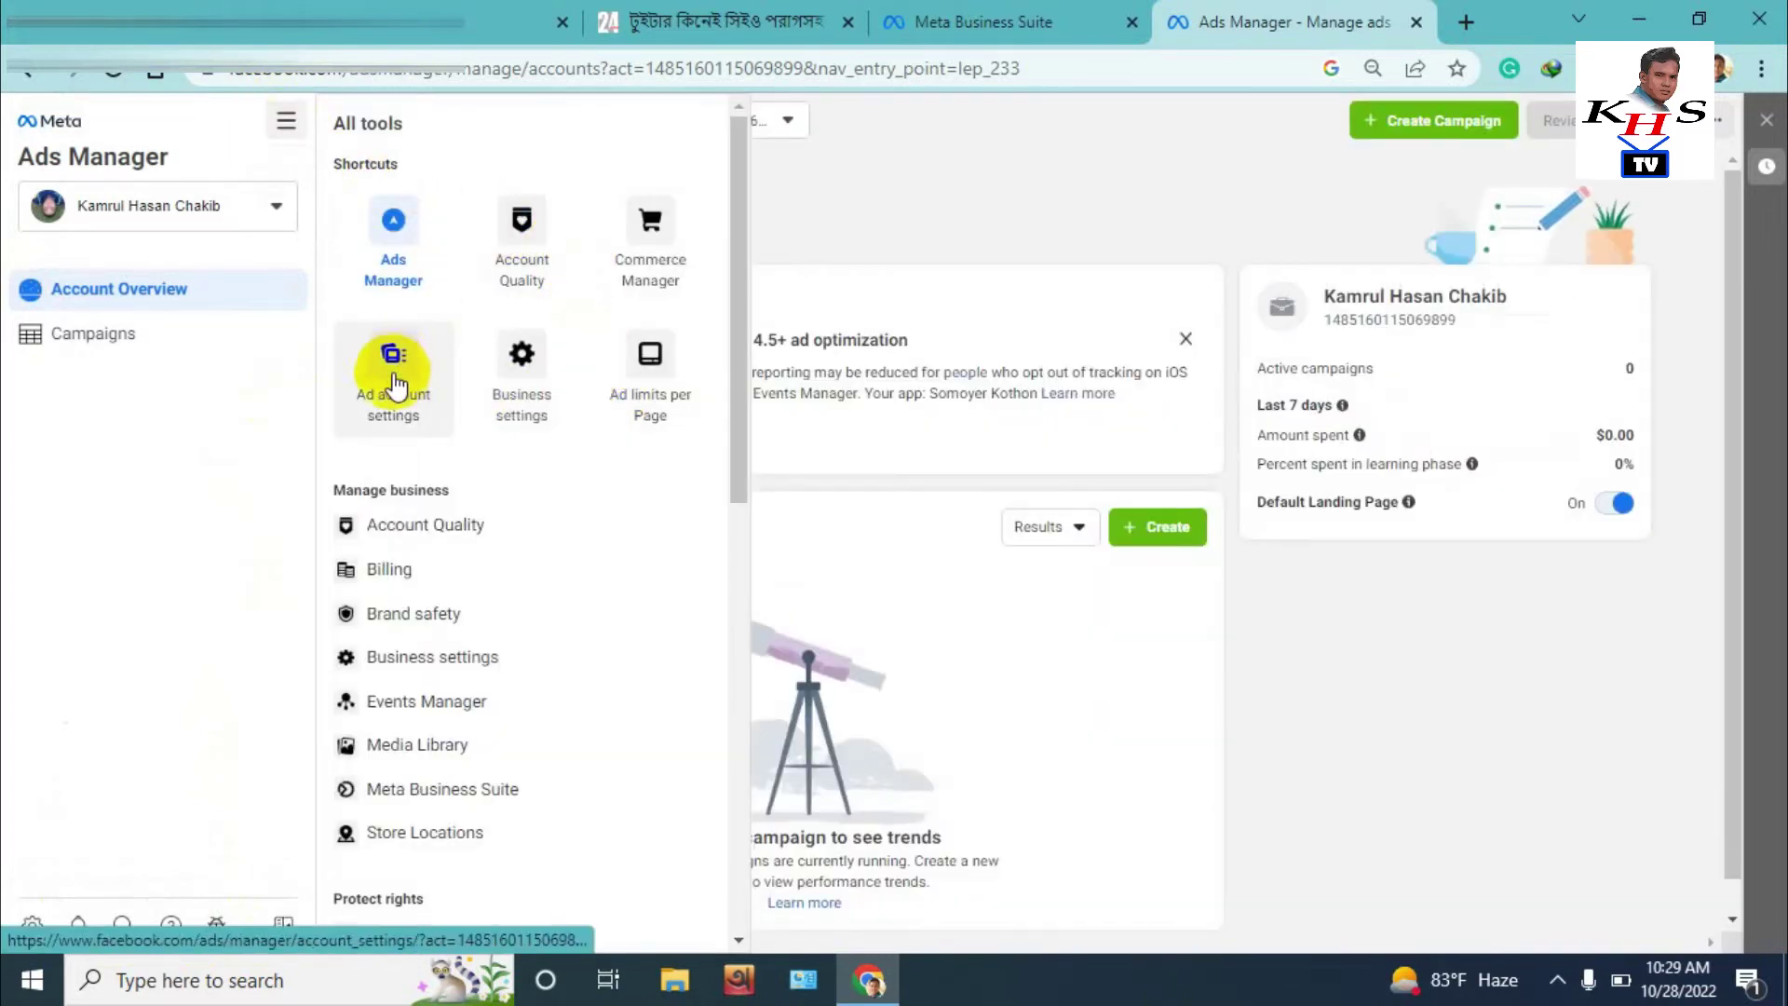
scroll(468, 678, down, 6)
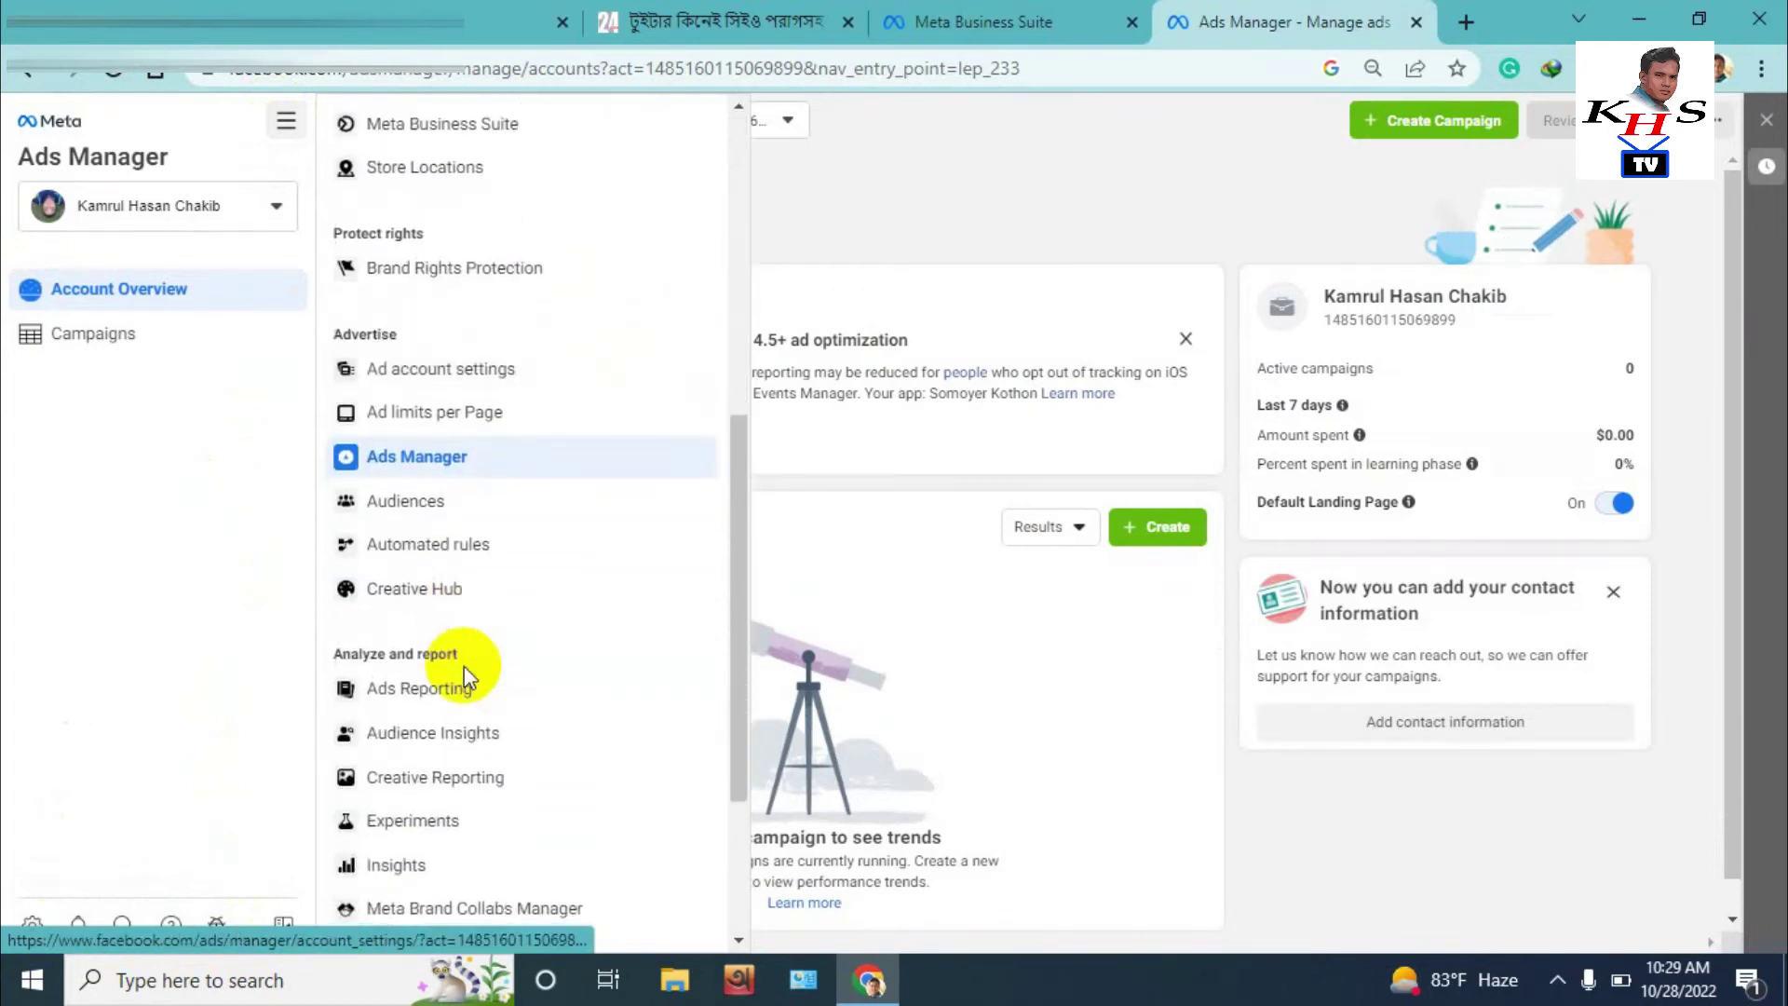
scroll(468, 678, down, 3)
scroll(468, 678, up, 9)
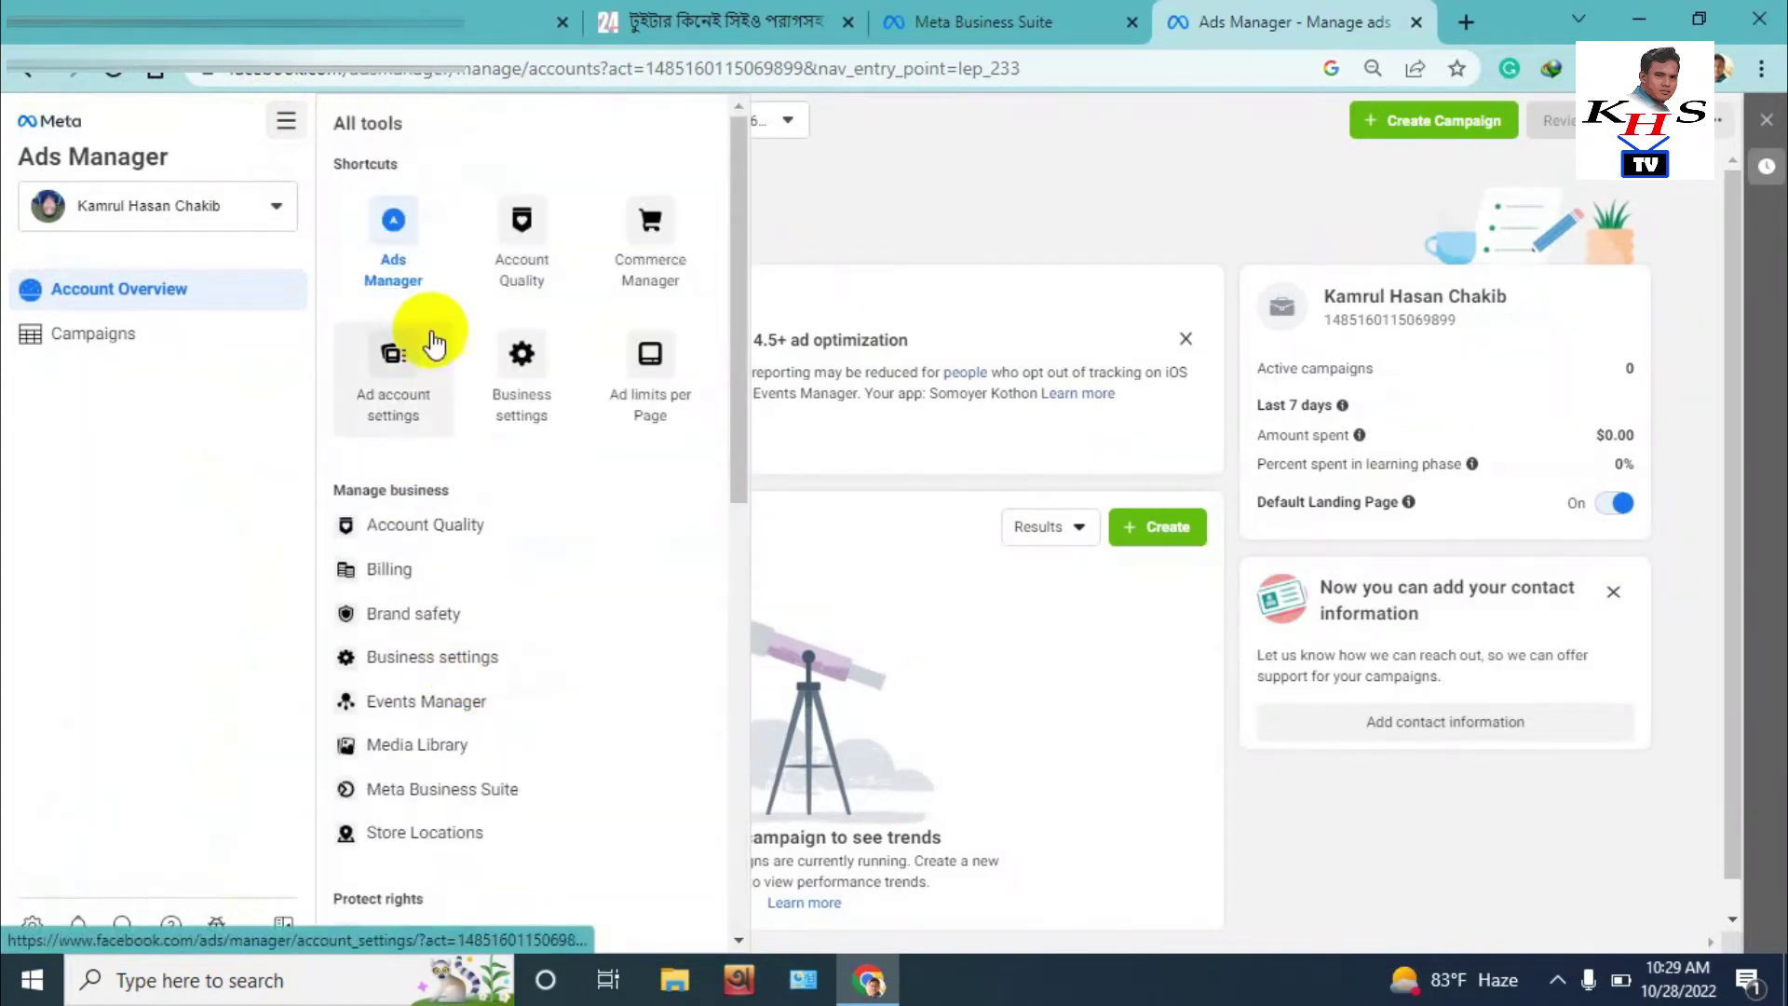
click(384, 391)
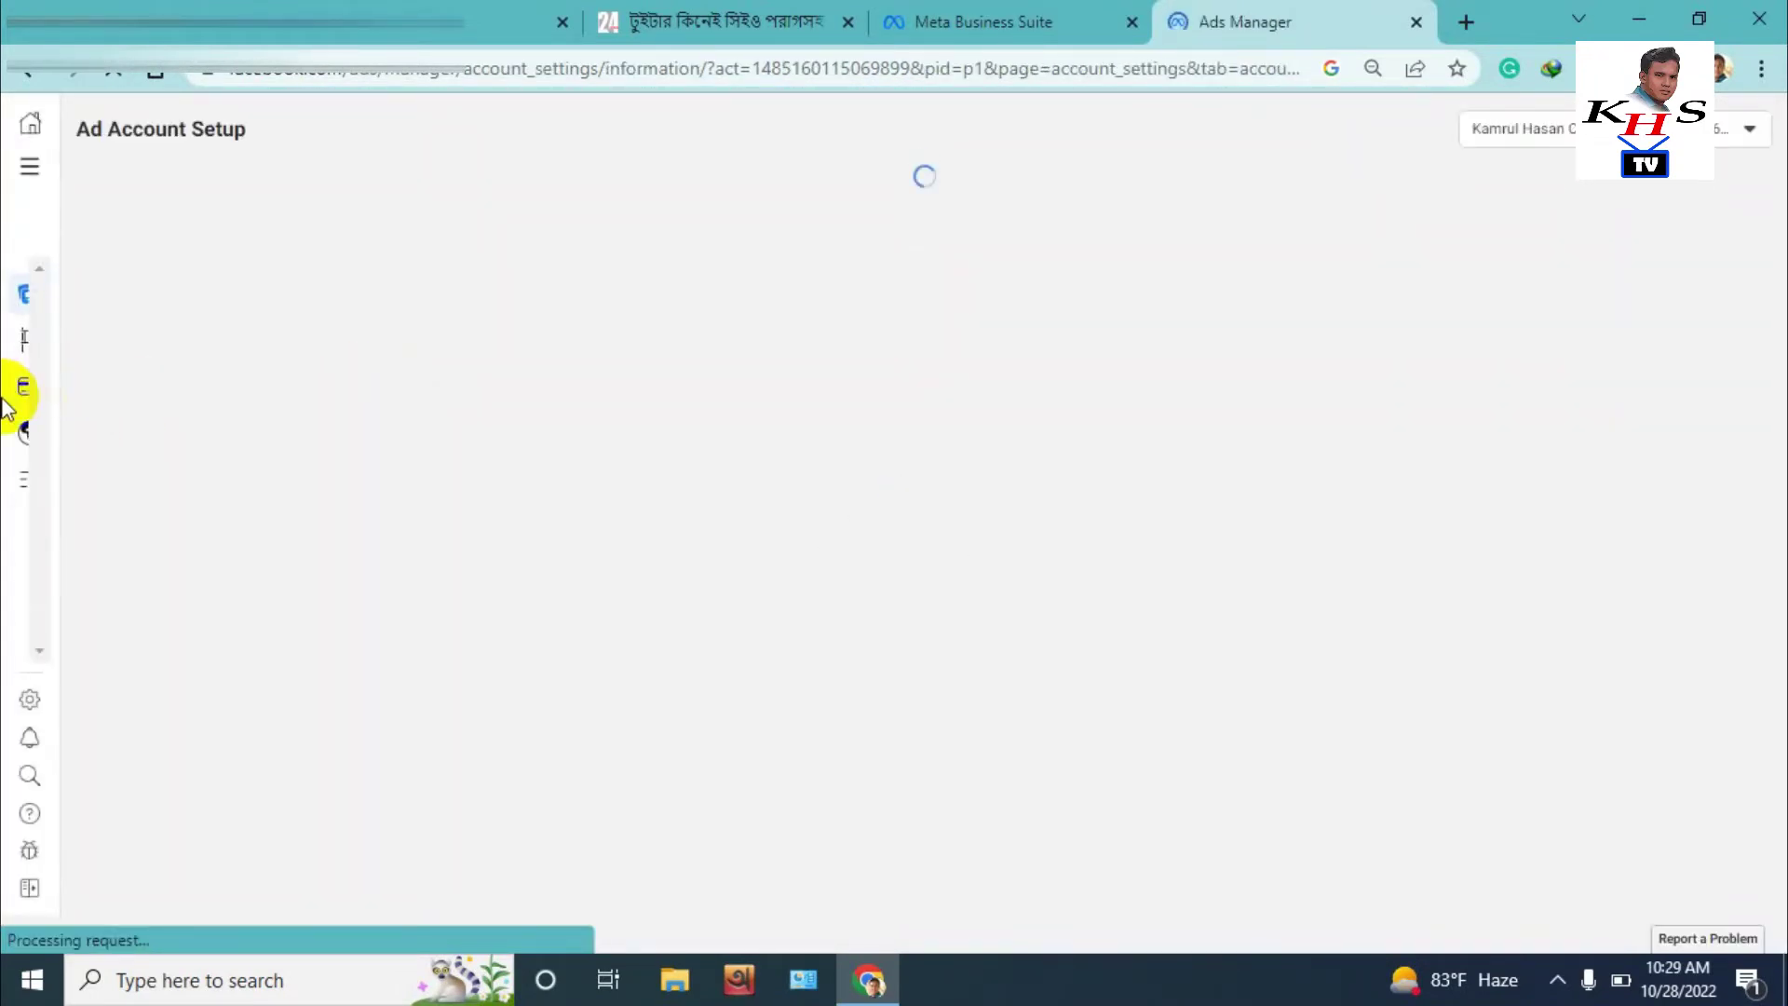
Open Payment settings and preview the Add payment method dialog, then close it
mouse_move(32, 366)
click(95, 384)
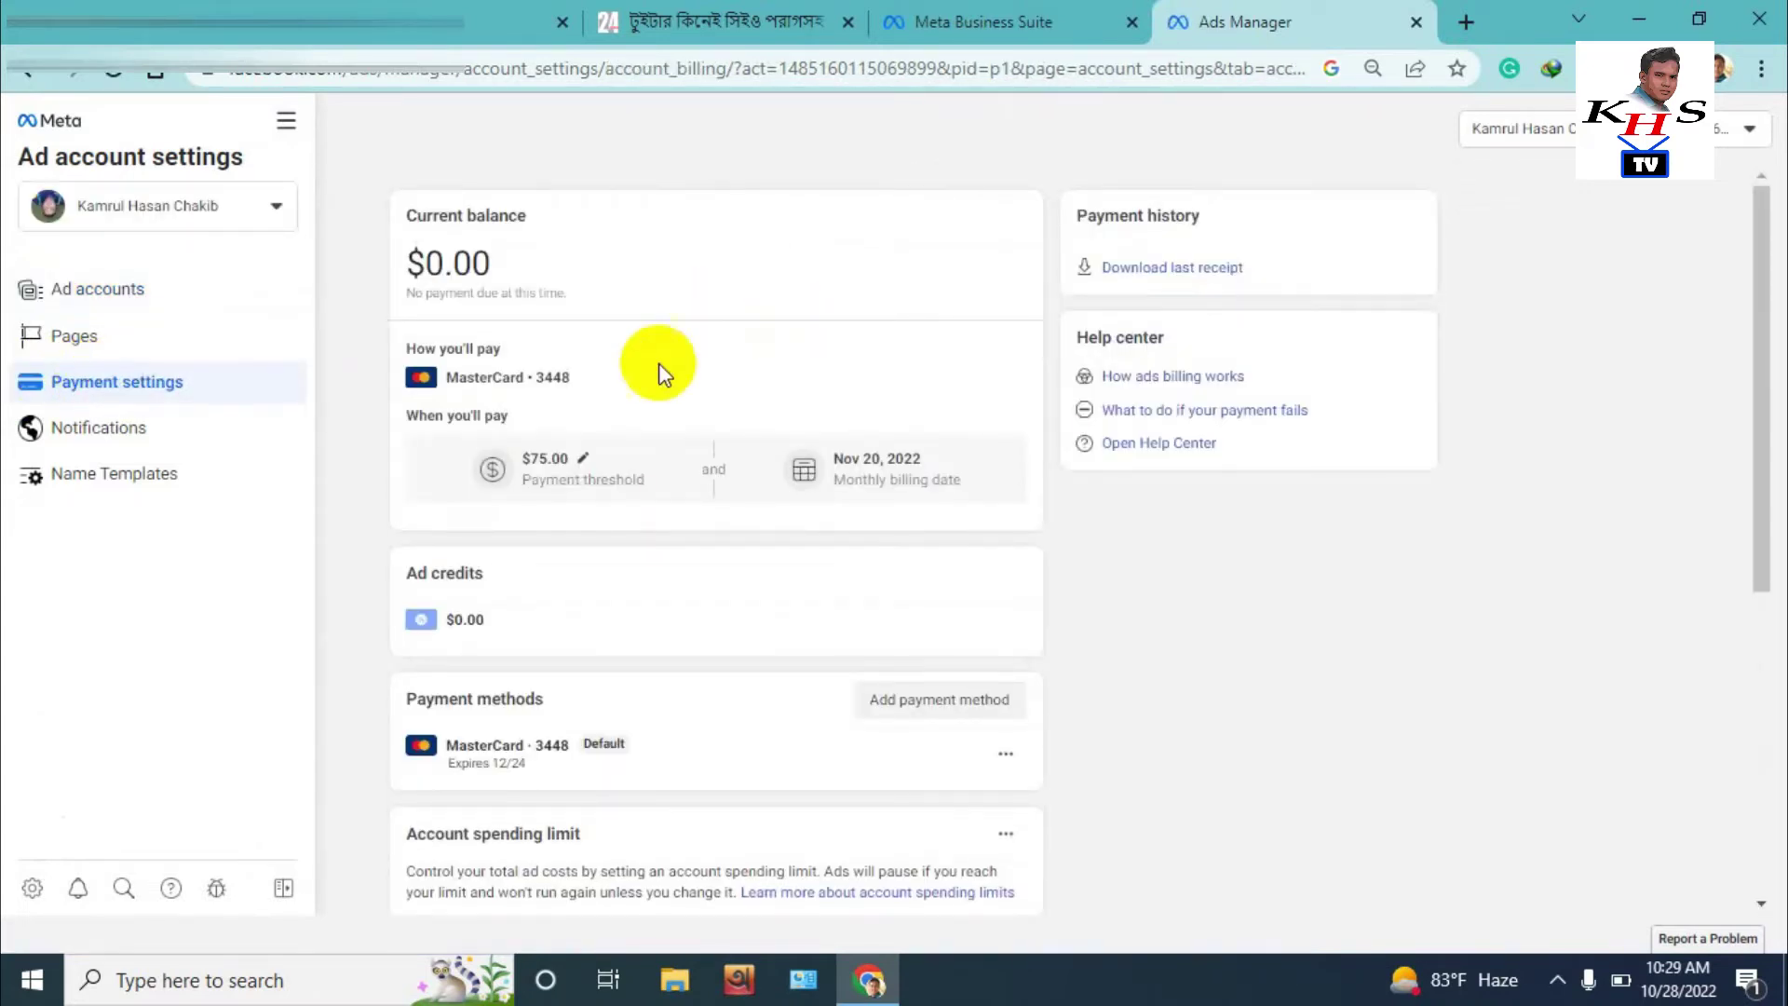
scroll(587, 454, down, 2)
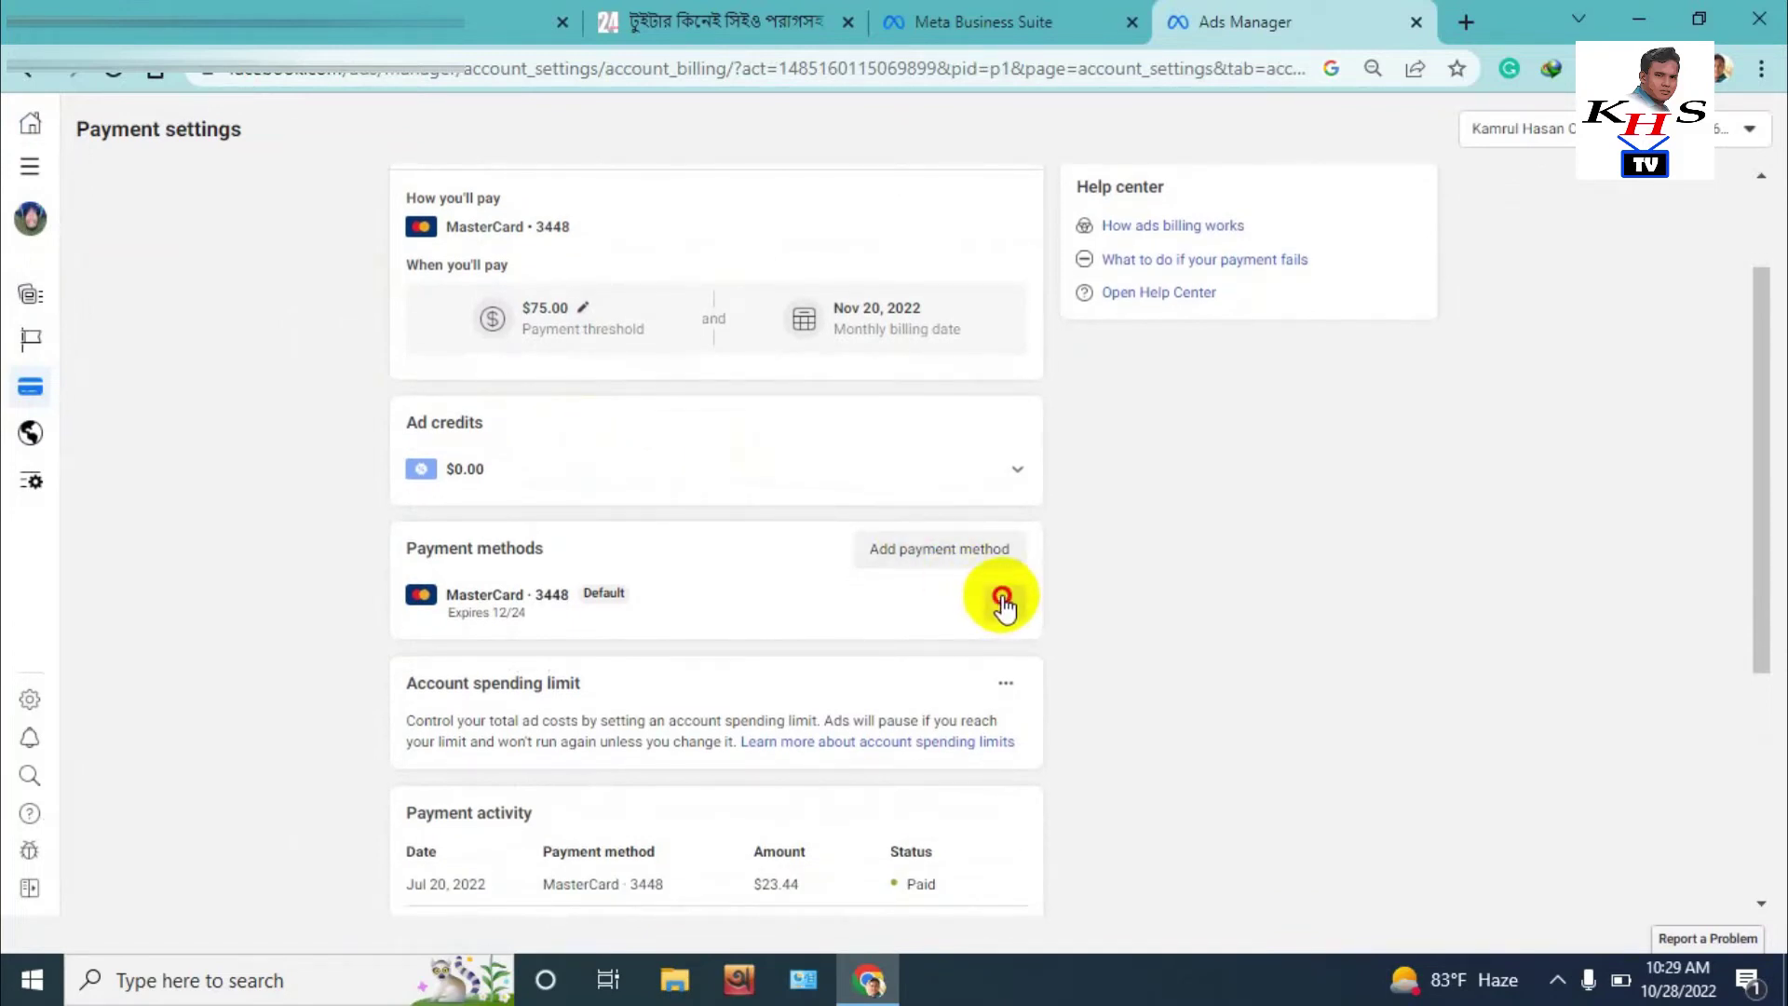
click(1005, 607)
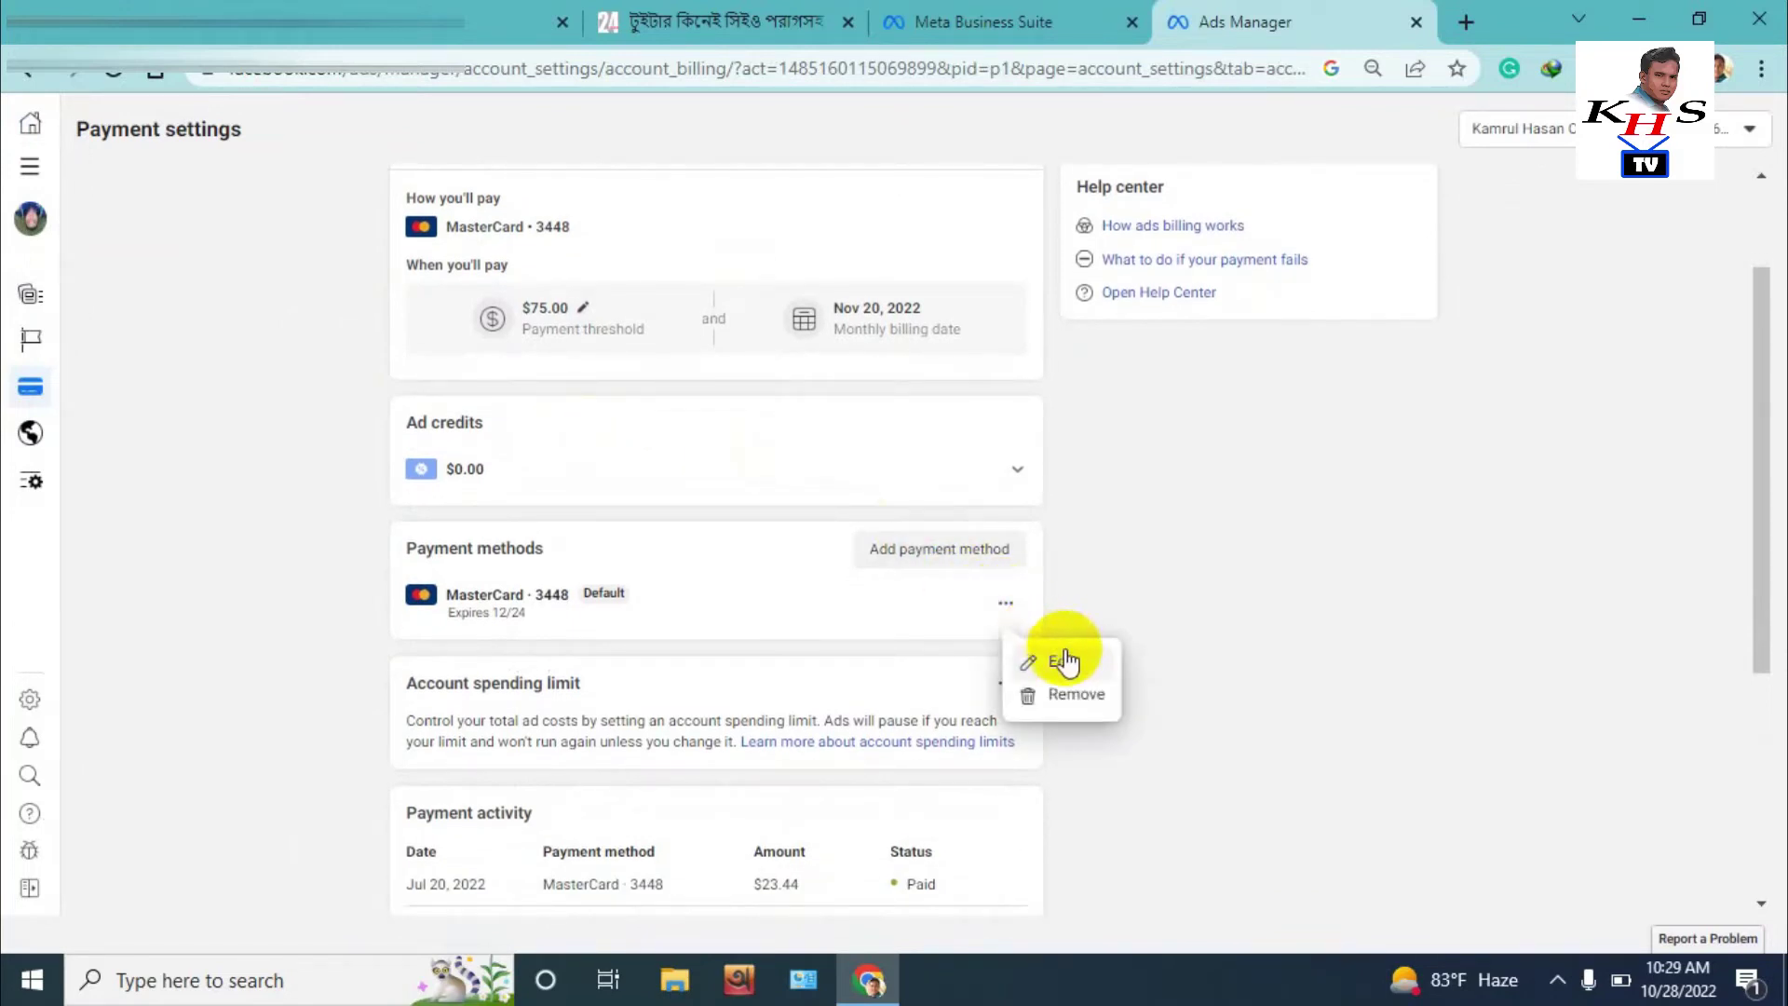
click(981, 548)
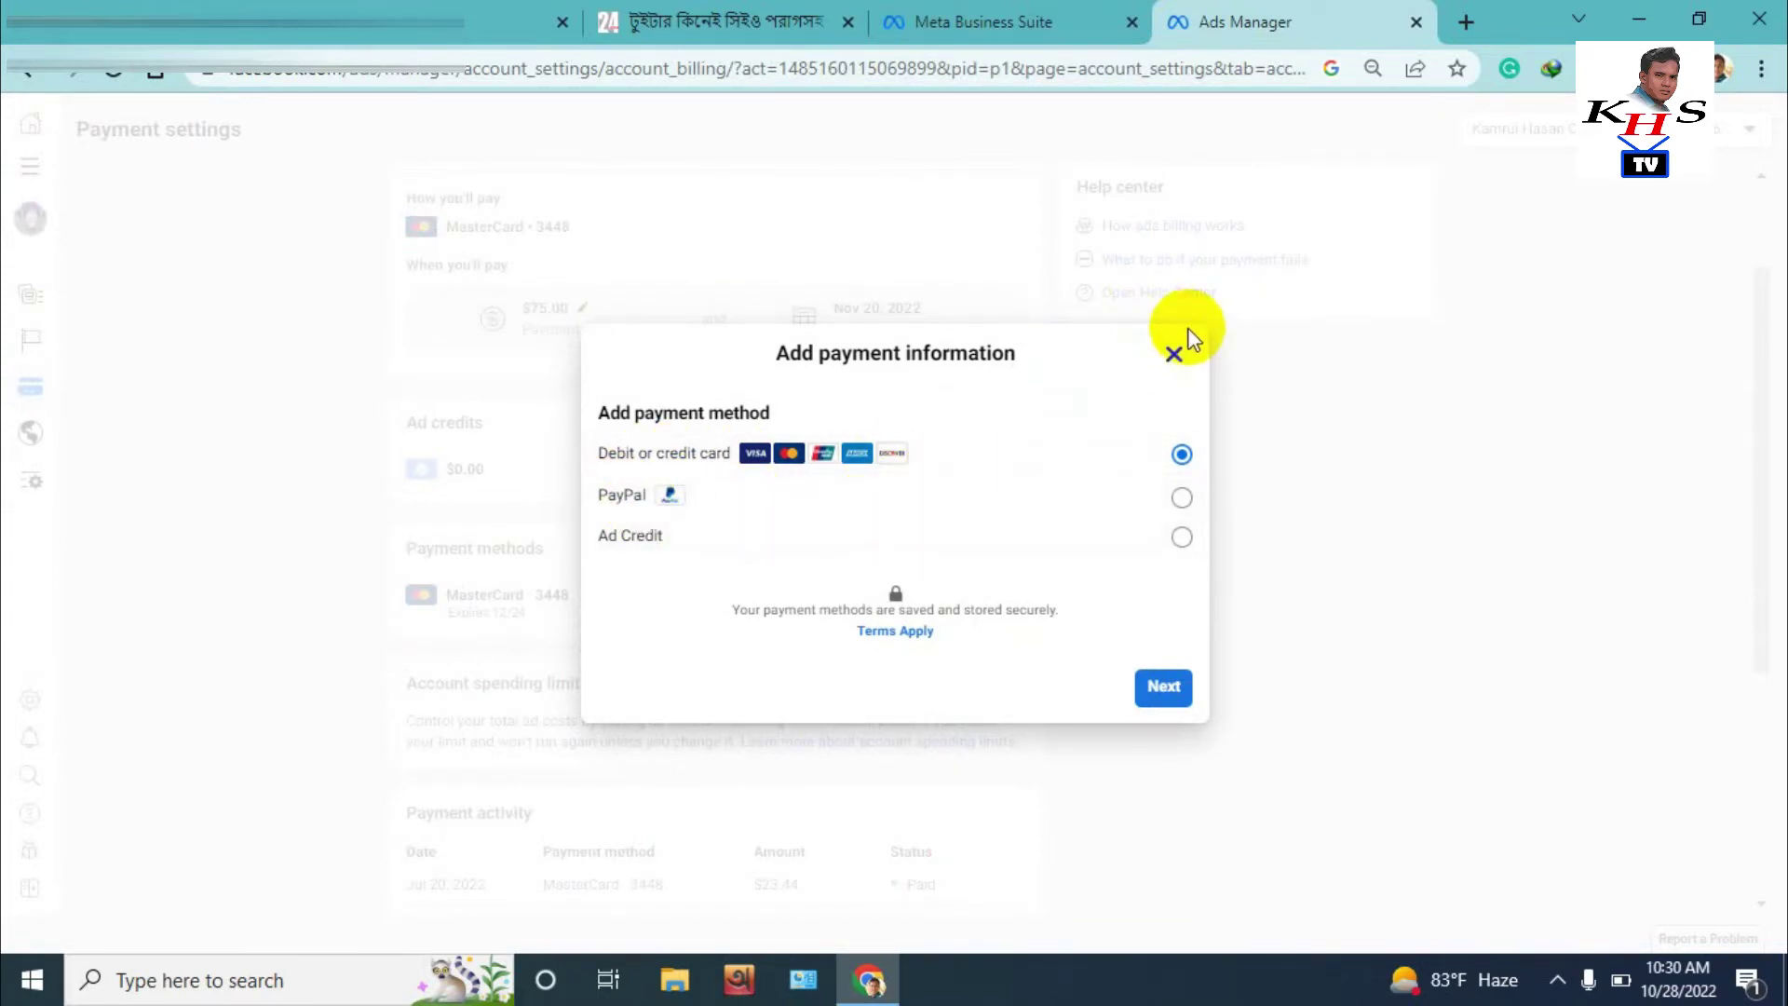
click(1172, 355)
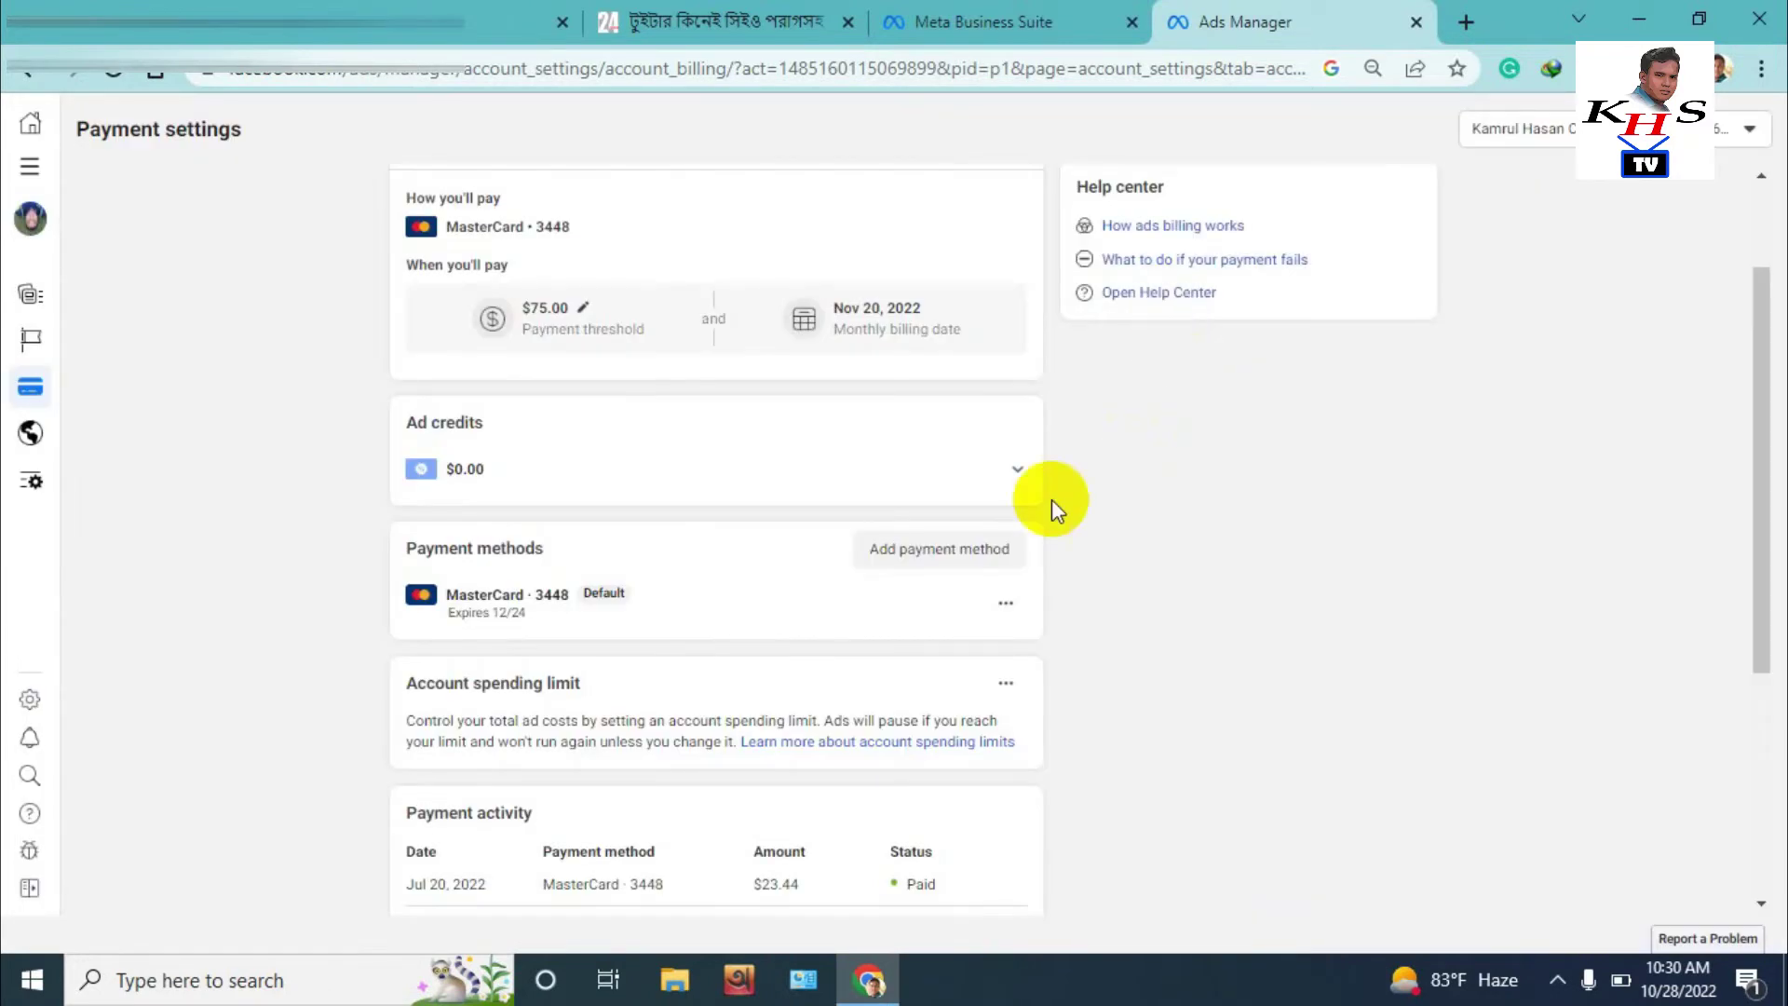
Open the Remove dialog for the existing MasterCard, then dismiss it without removing anything
click(1005, 607)
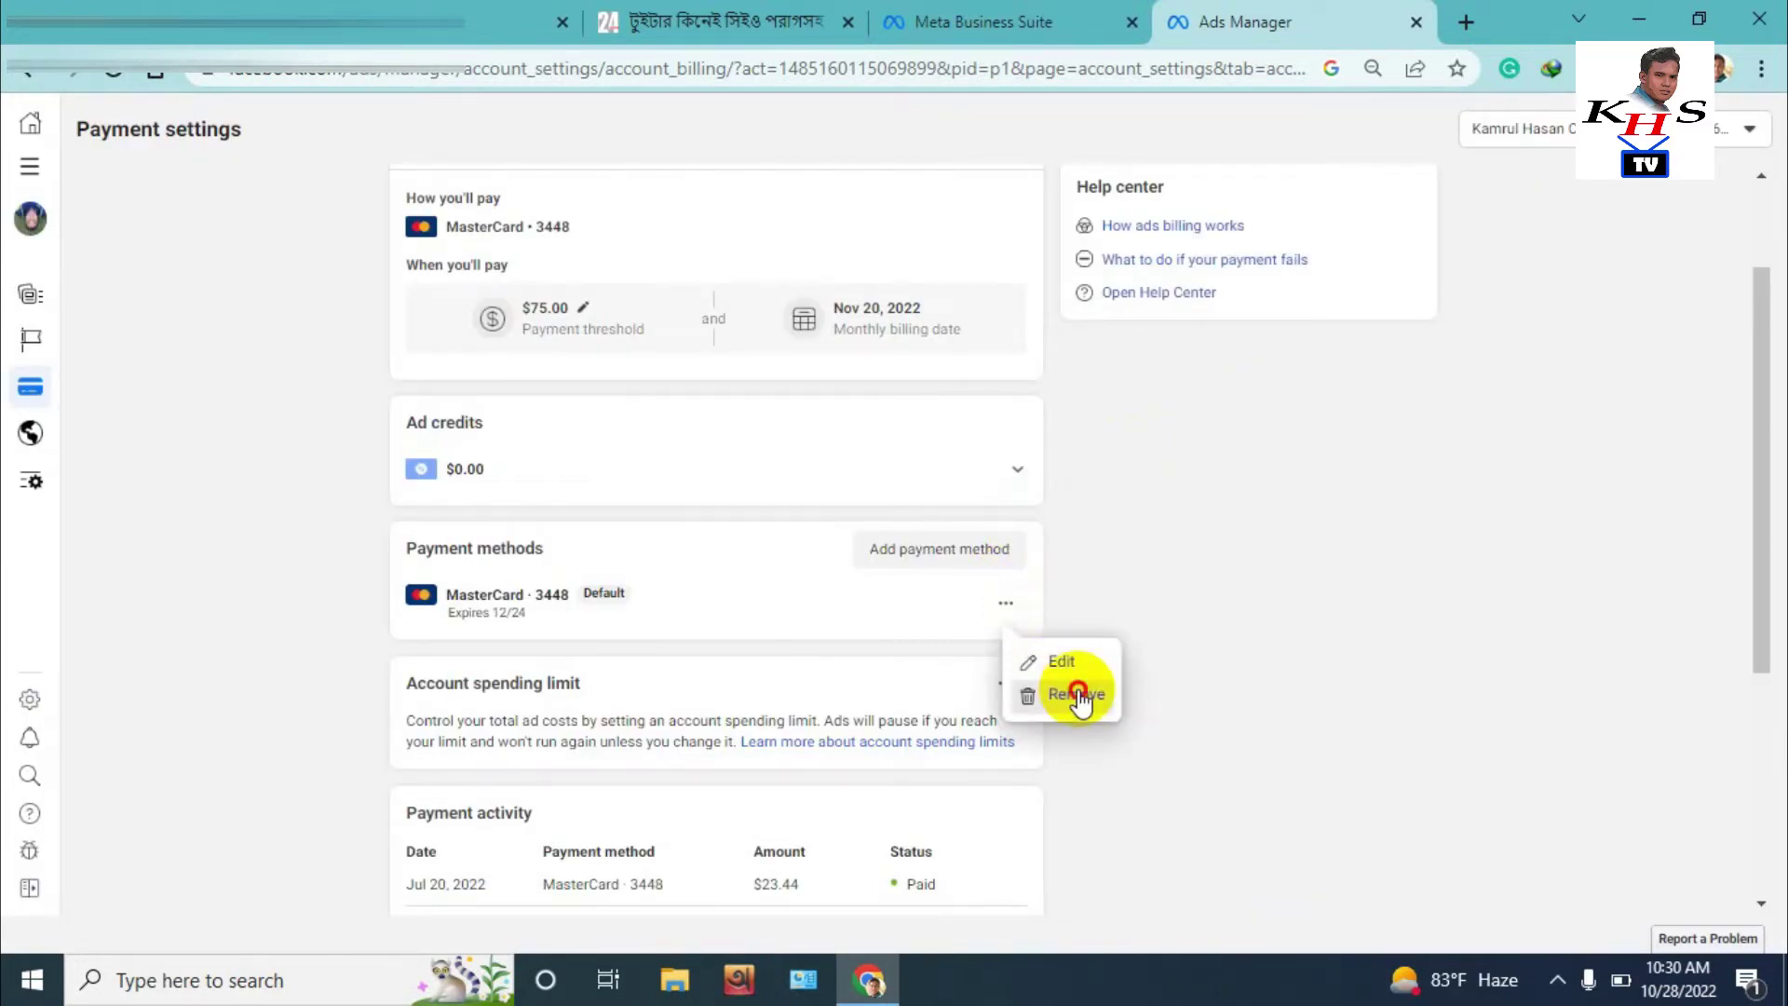
click(1076, 691)
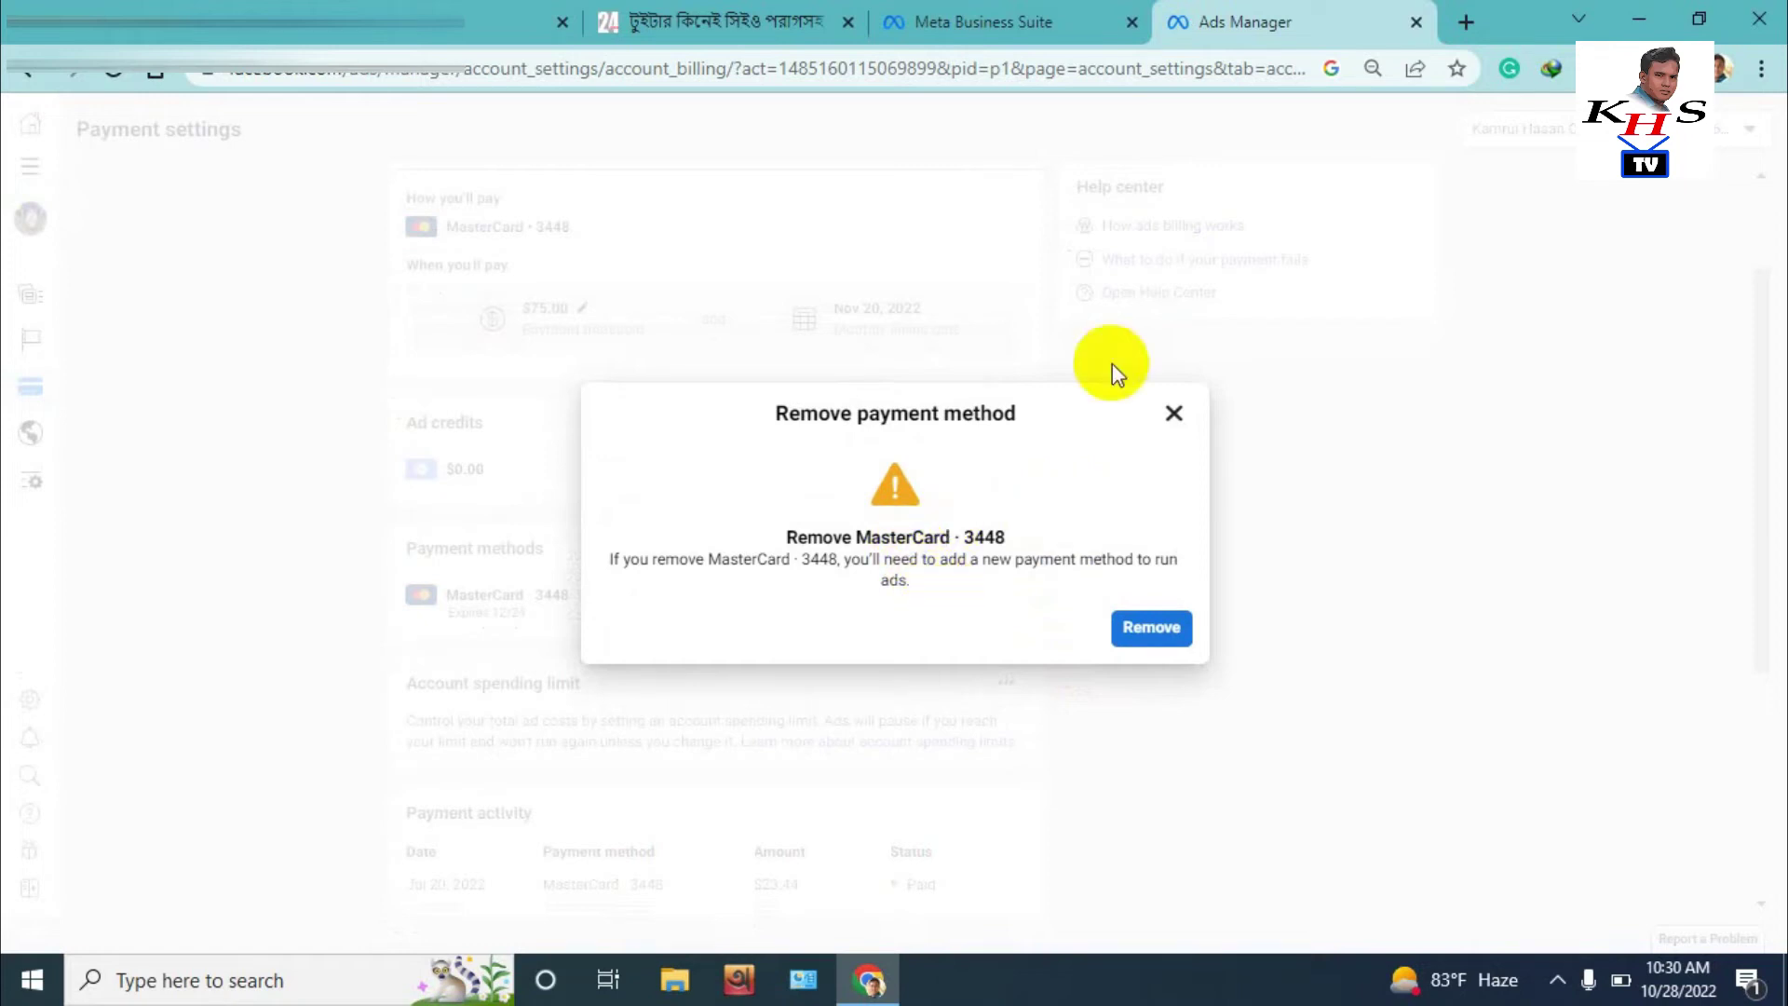
click(1173, 412)
scroll(751, 646, down, 4)
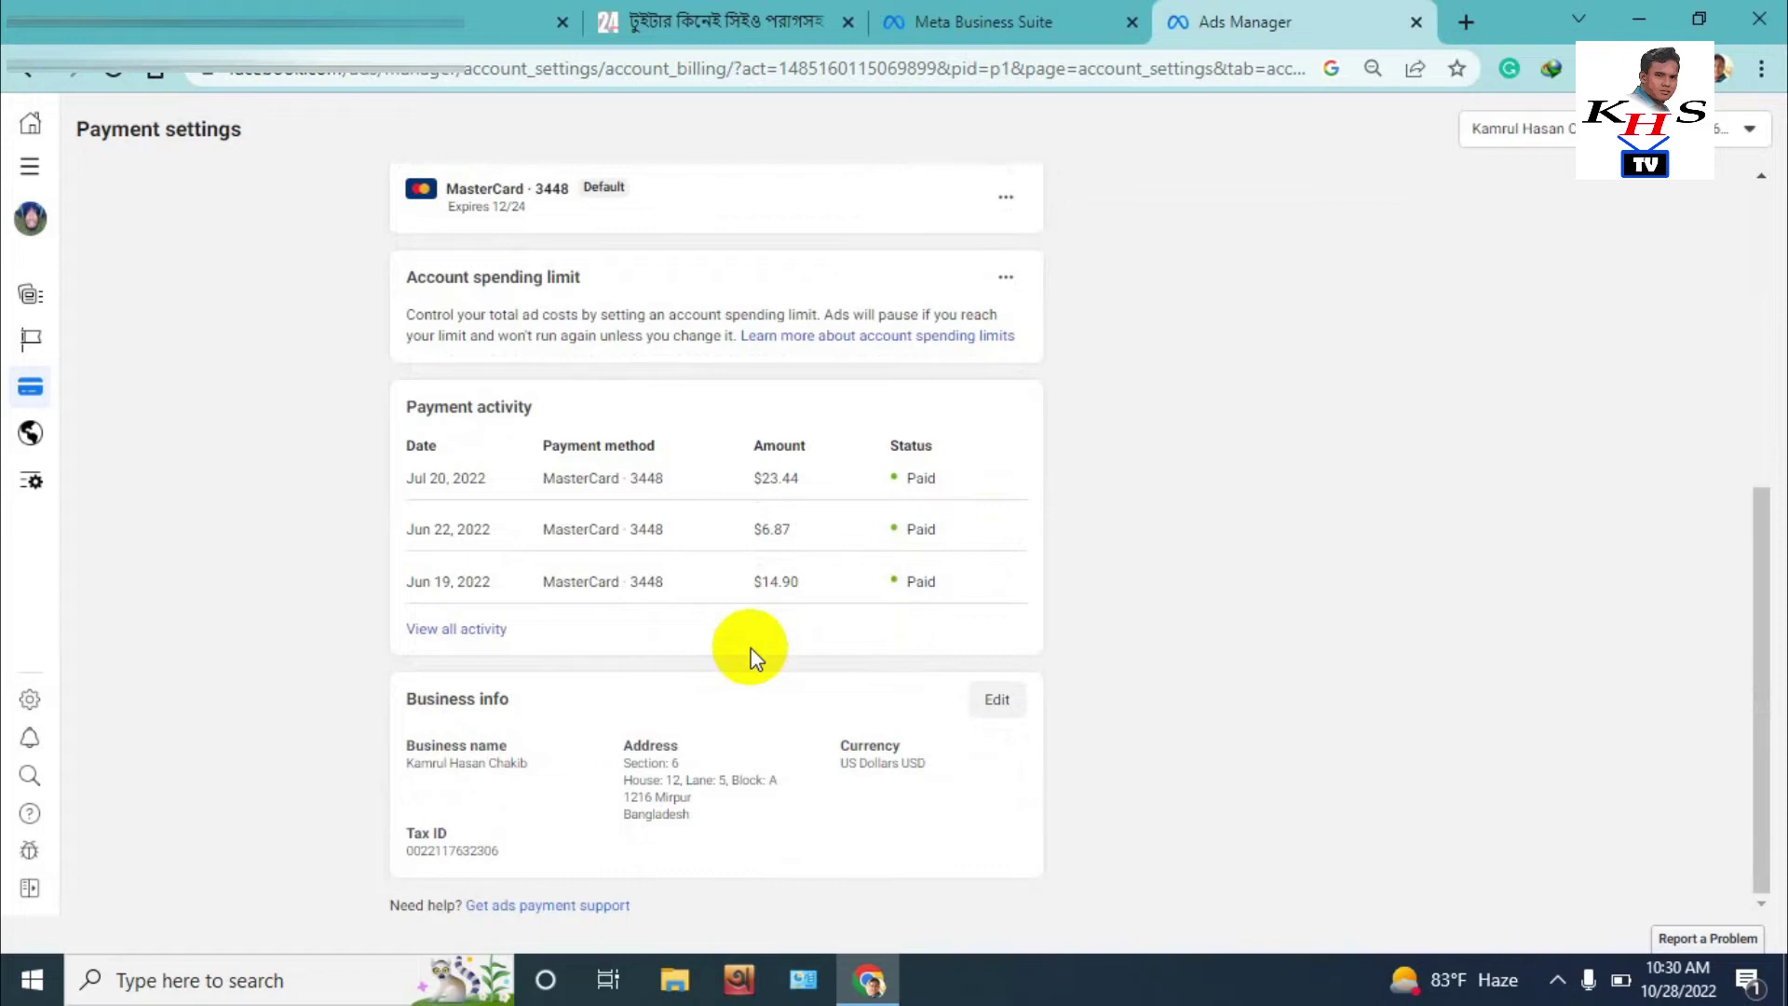
scroll(750, 646, up, 2)
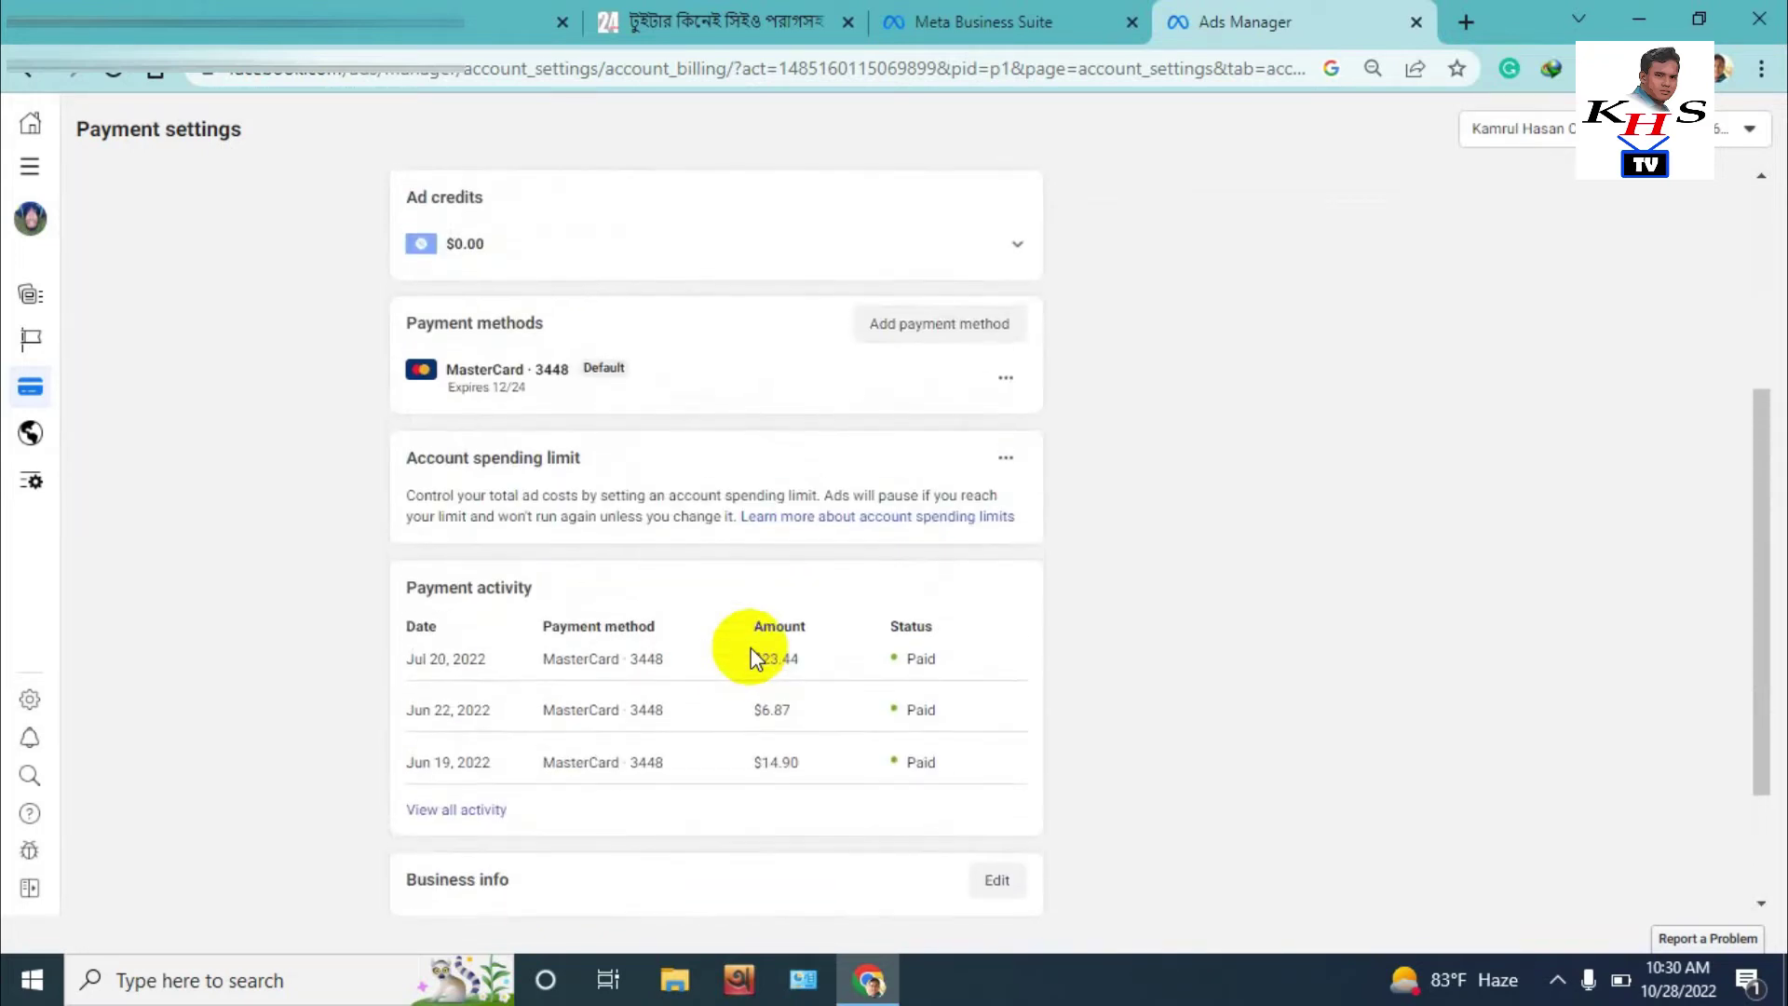
scroll(750, 646, down, 2)
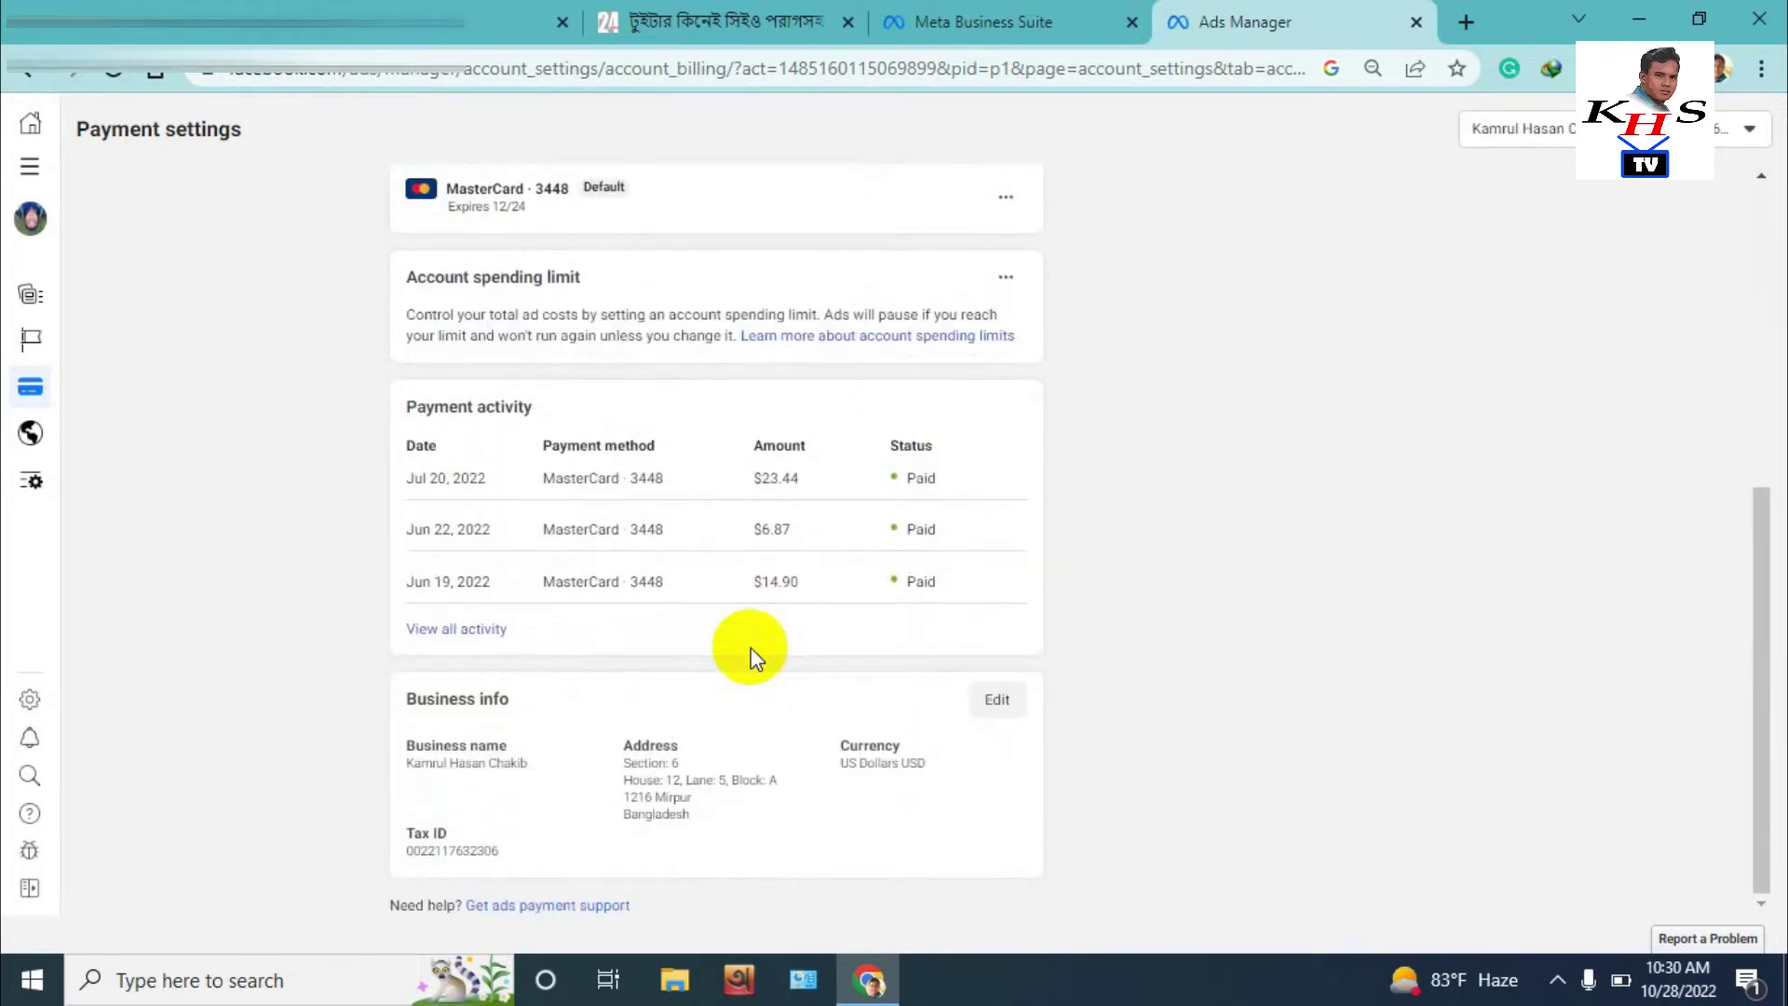
Capture the Business info card with Lightshot and save it as tax.jpg
key(Print)
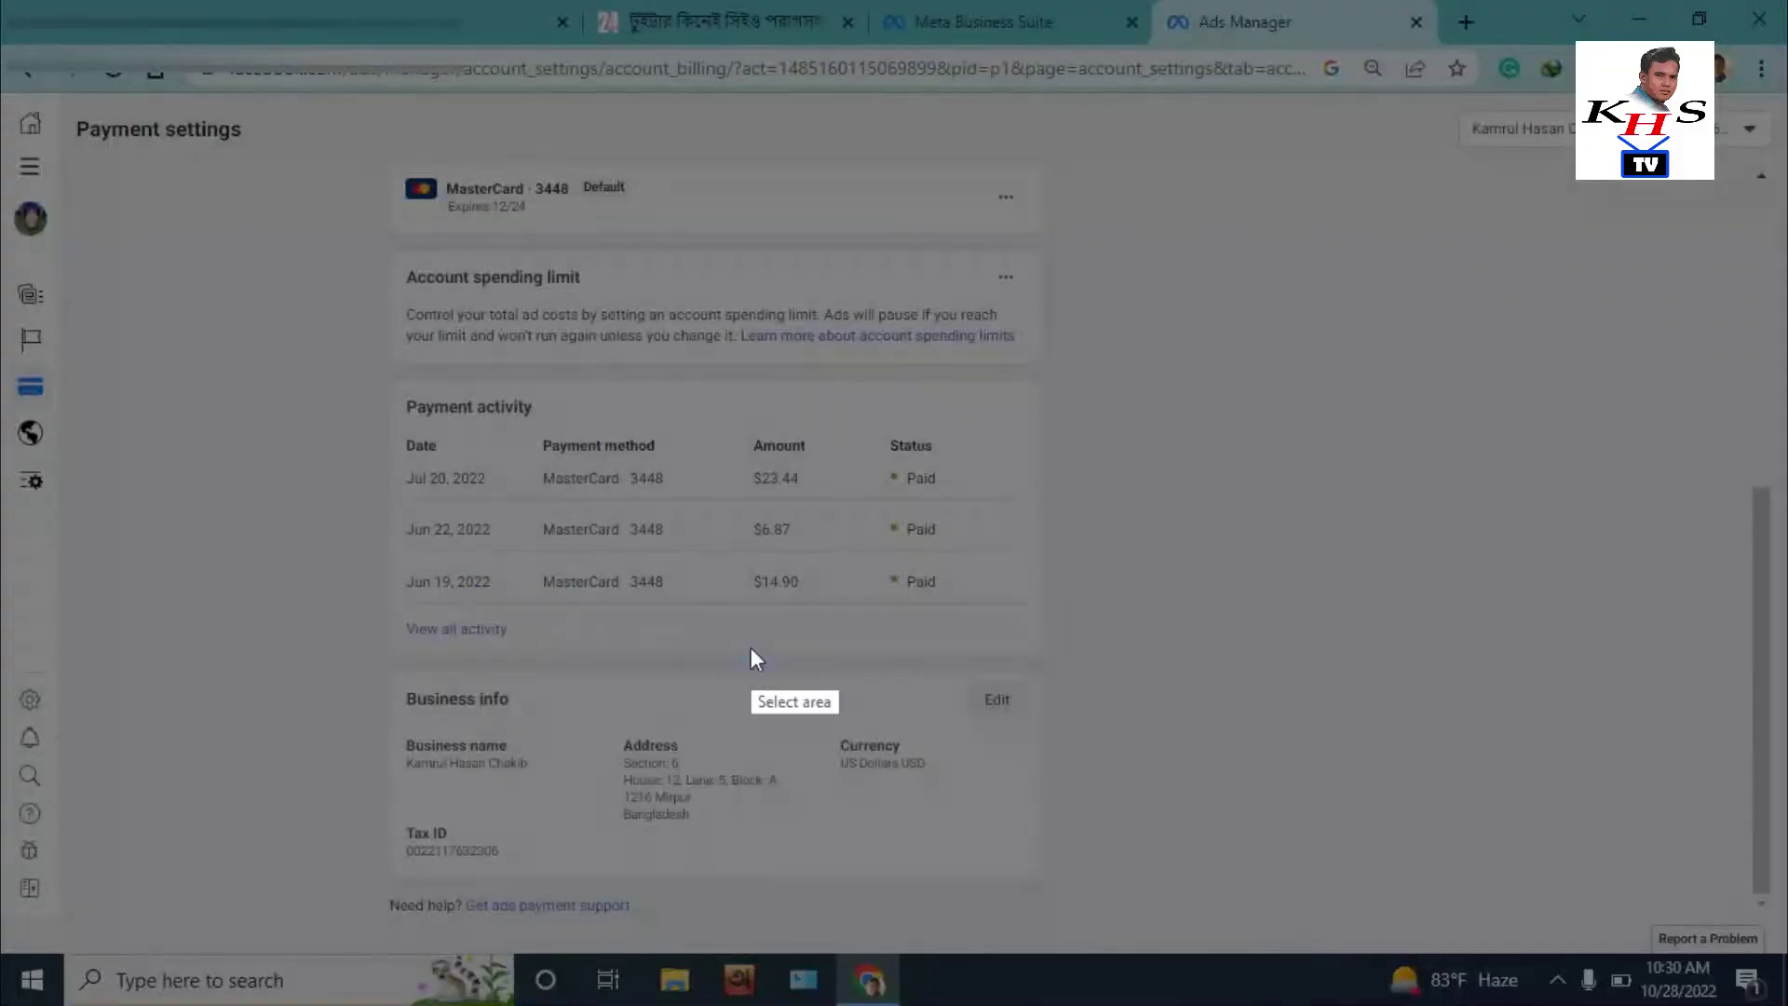
drag(334, 665, 1114, 894)
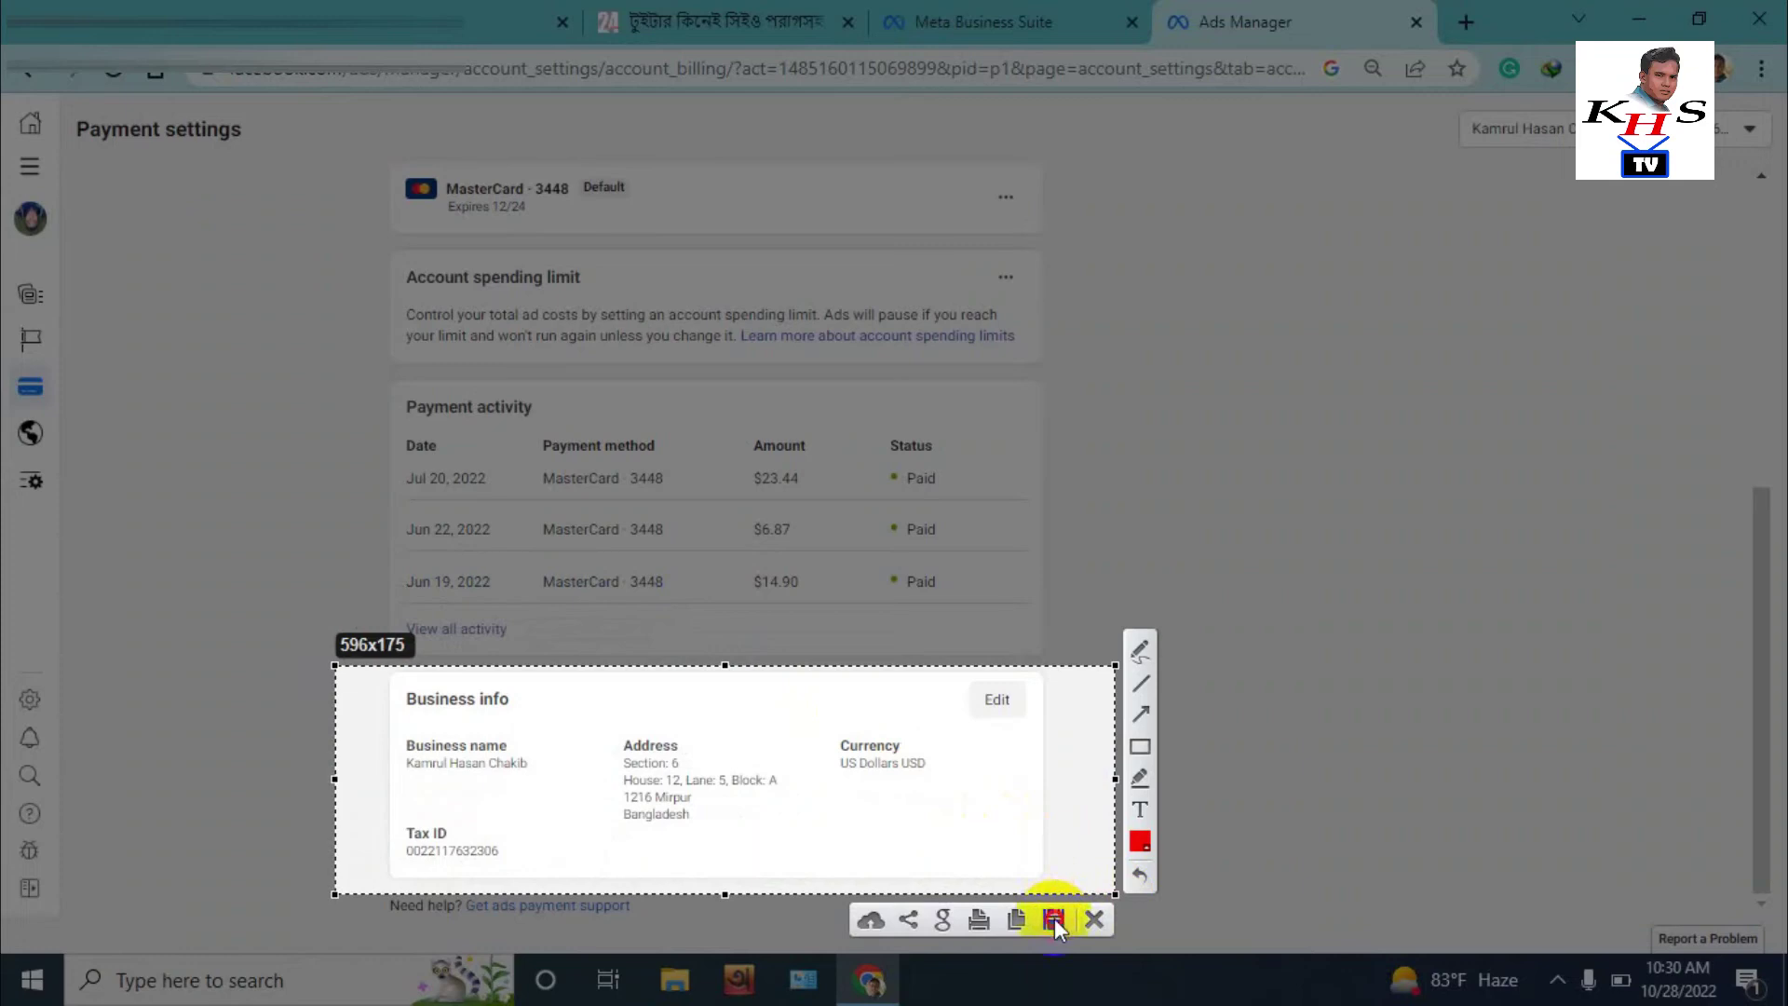
click(1053, 919)
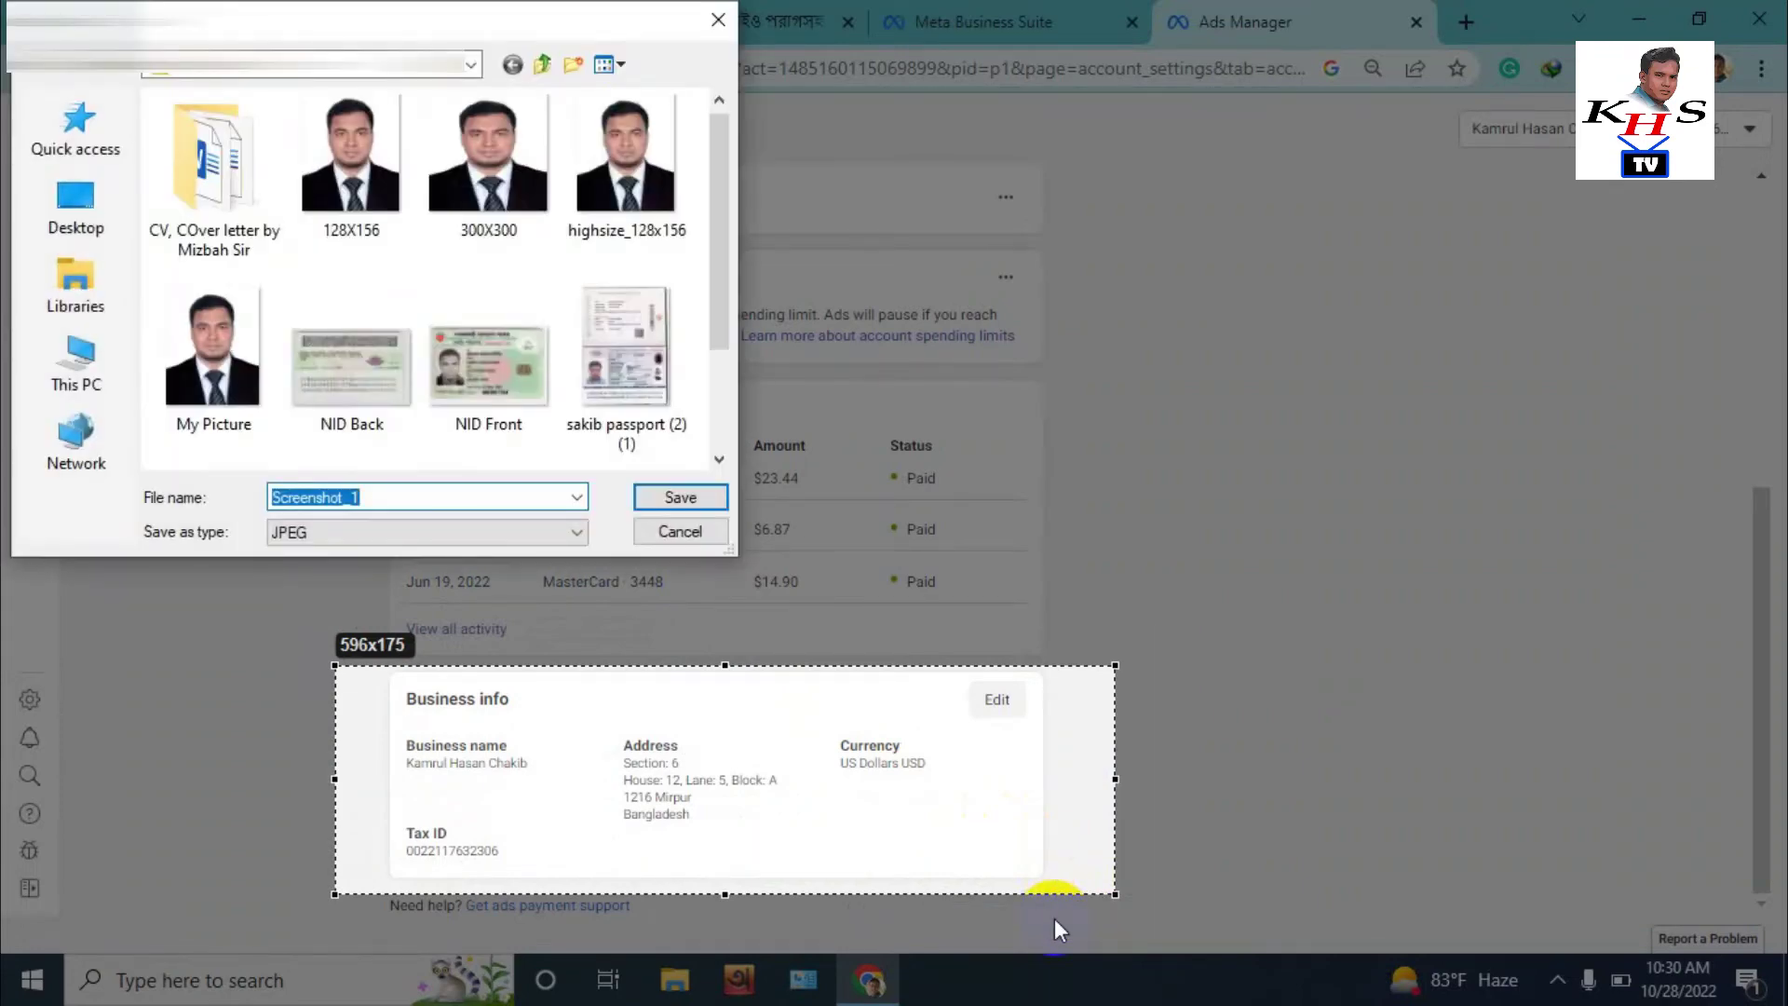
text(sak)
key(Return)
scroll(864, 495, up, 3)
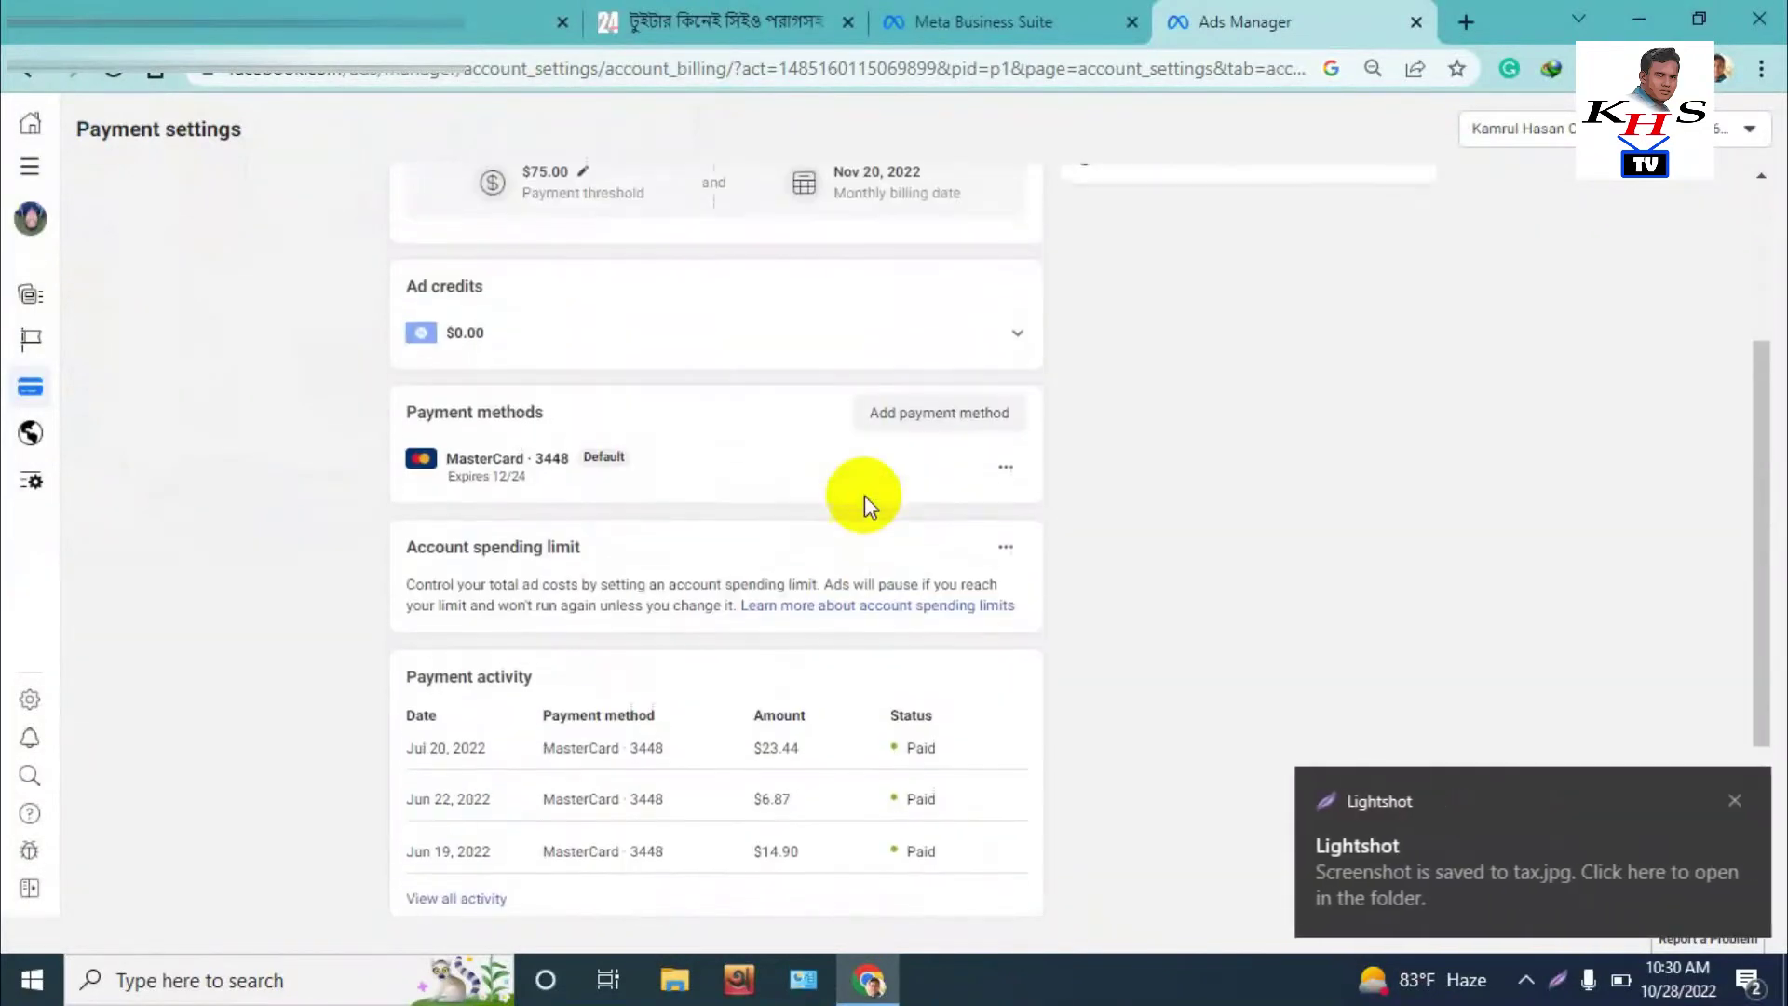
click(1734, 798)
click(1010, 476)
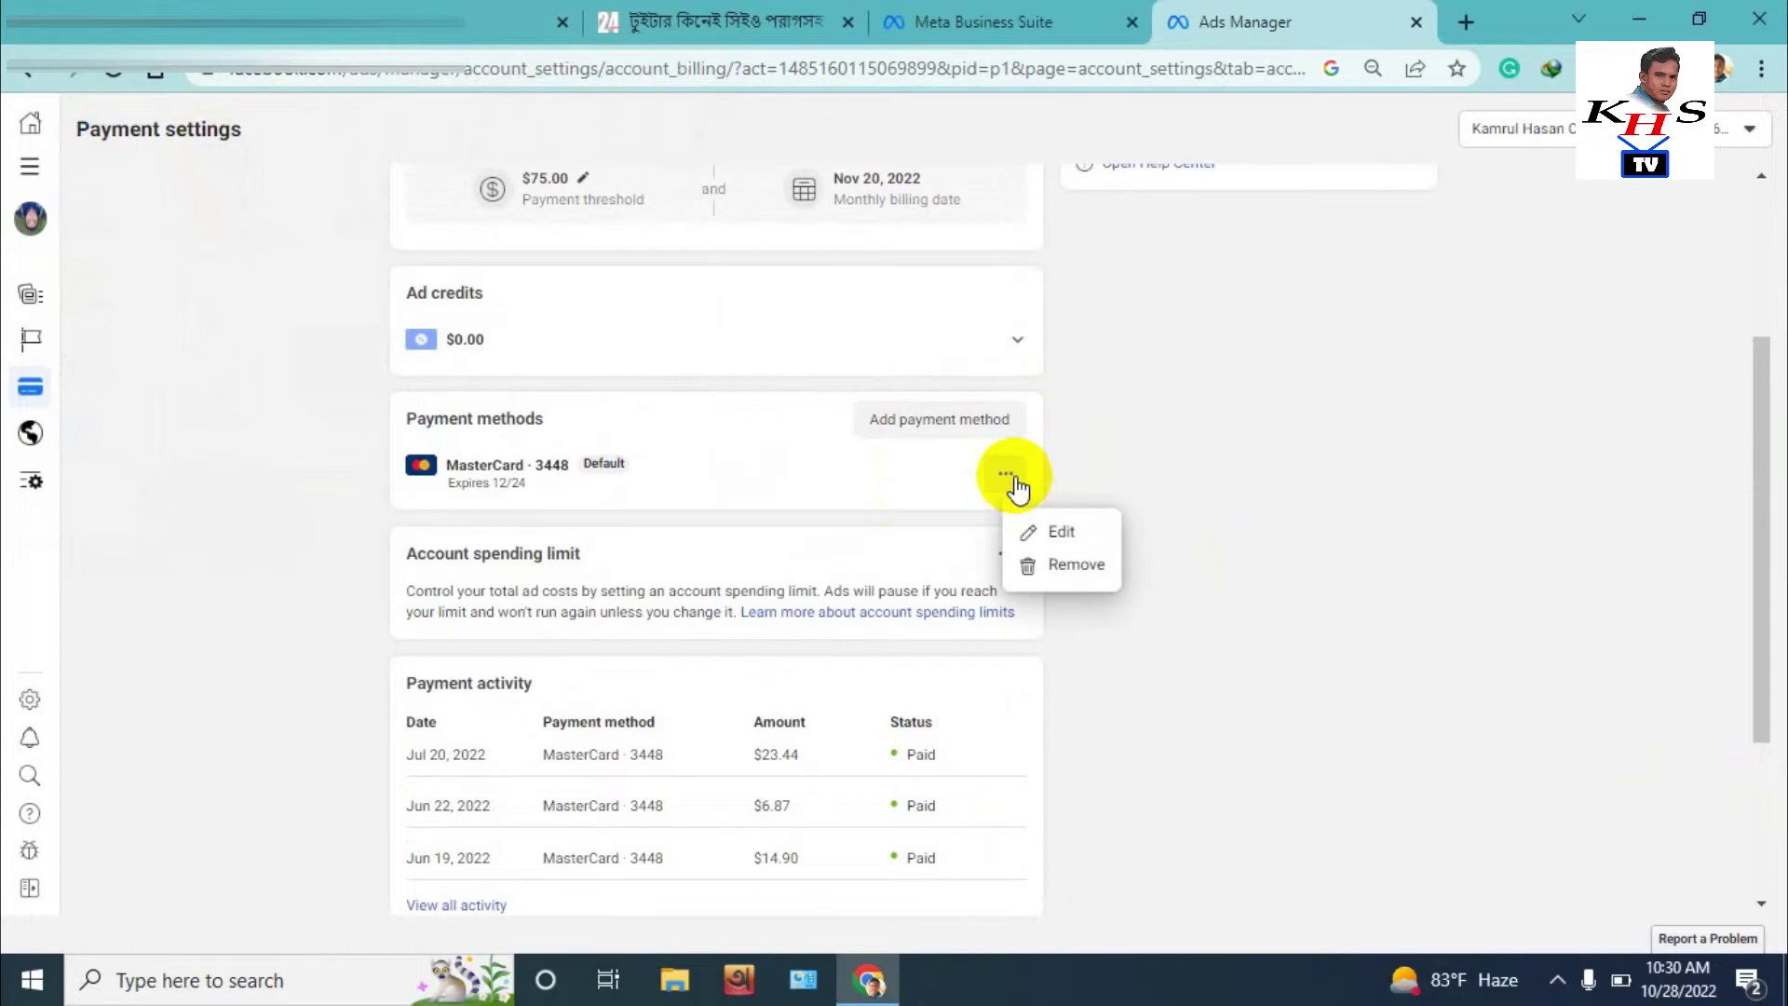
click(1070, 563)
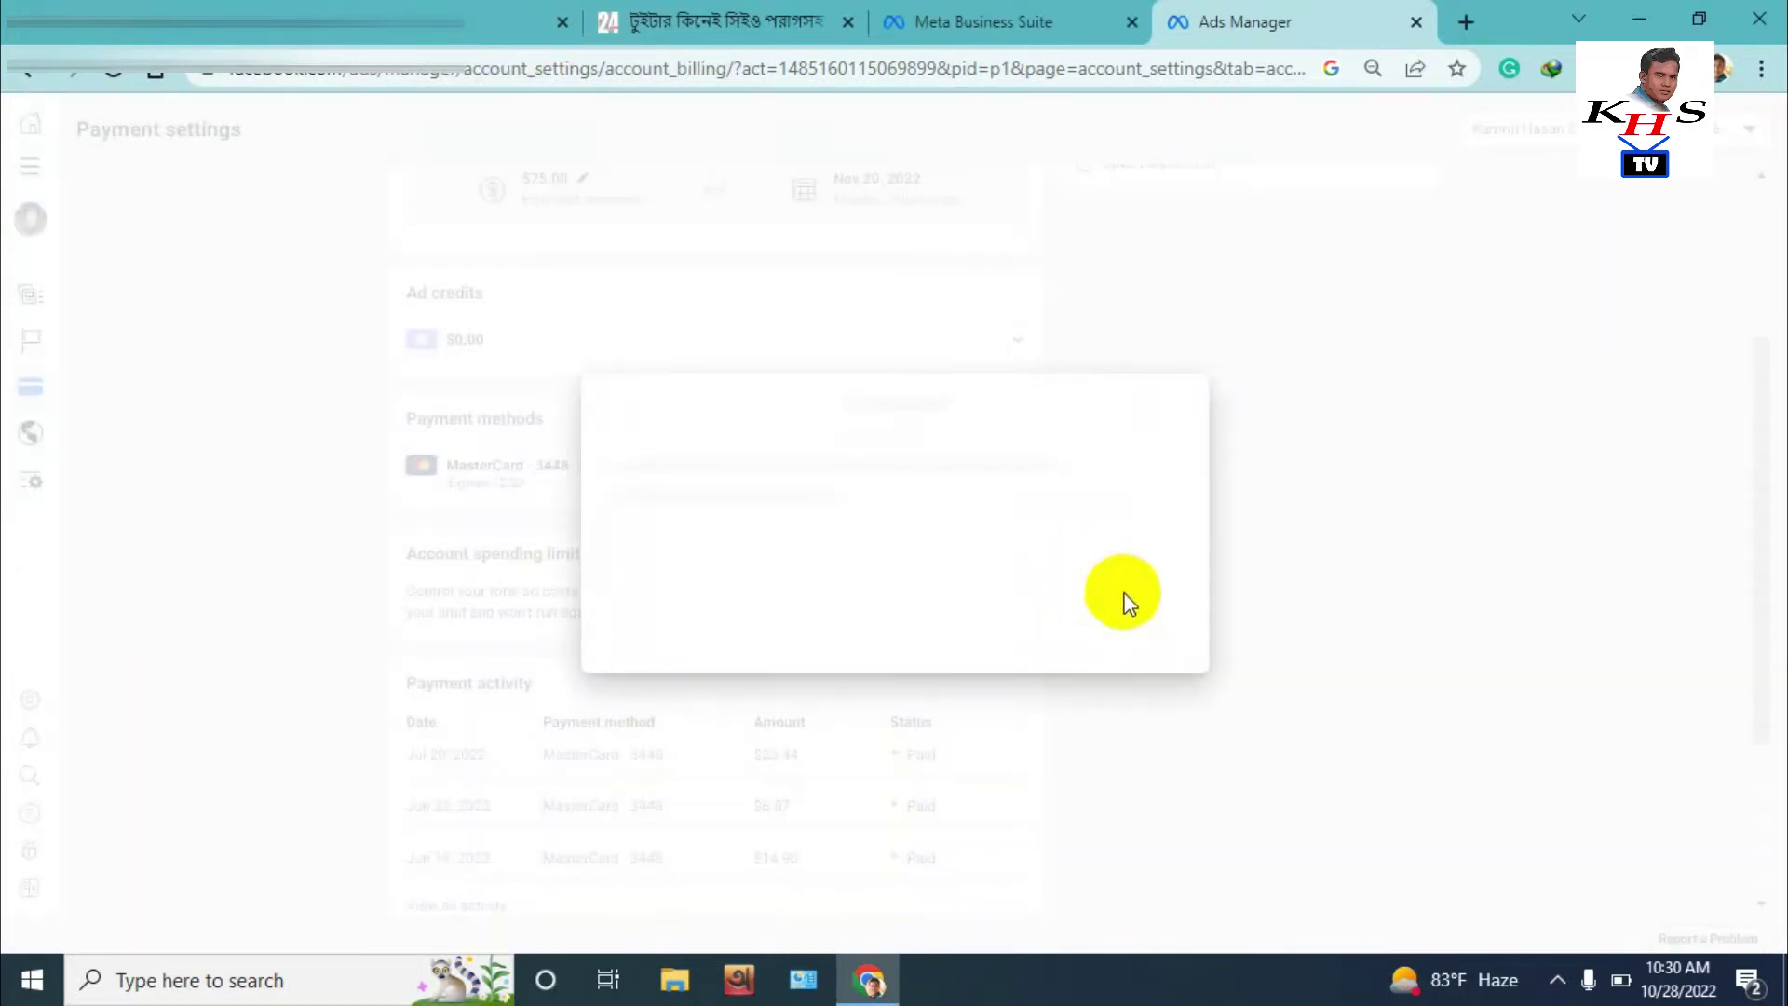
click(1151, 626)
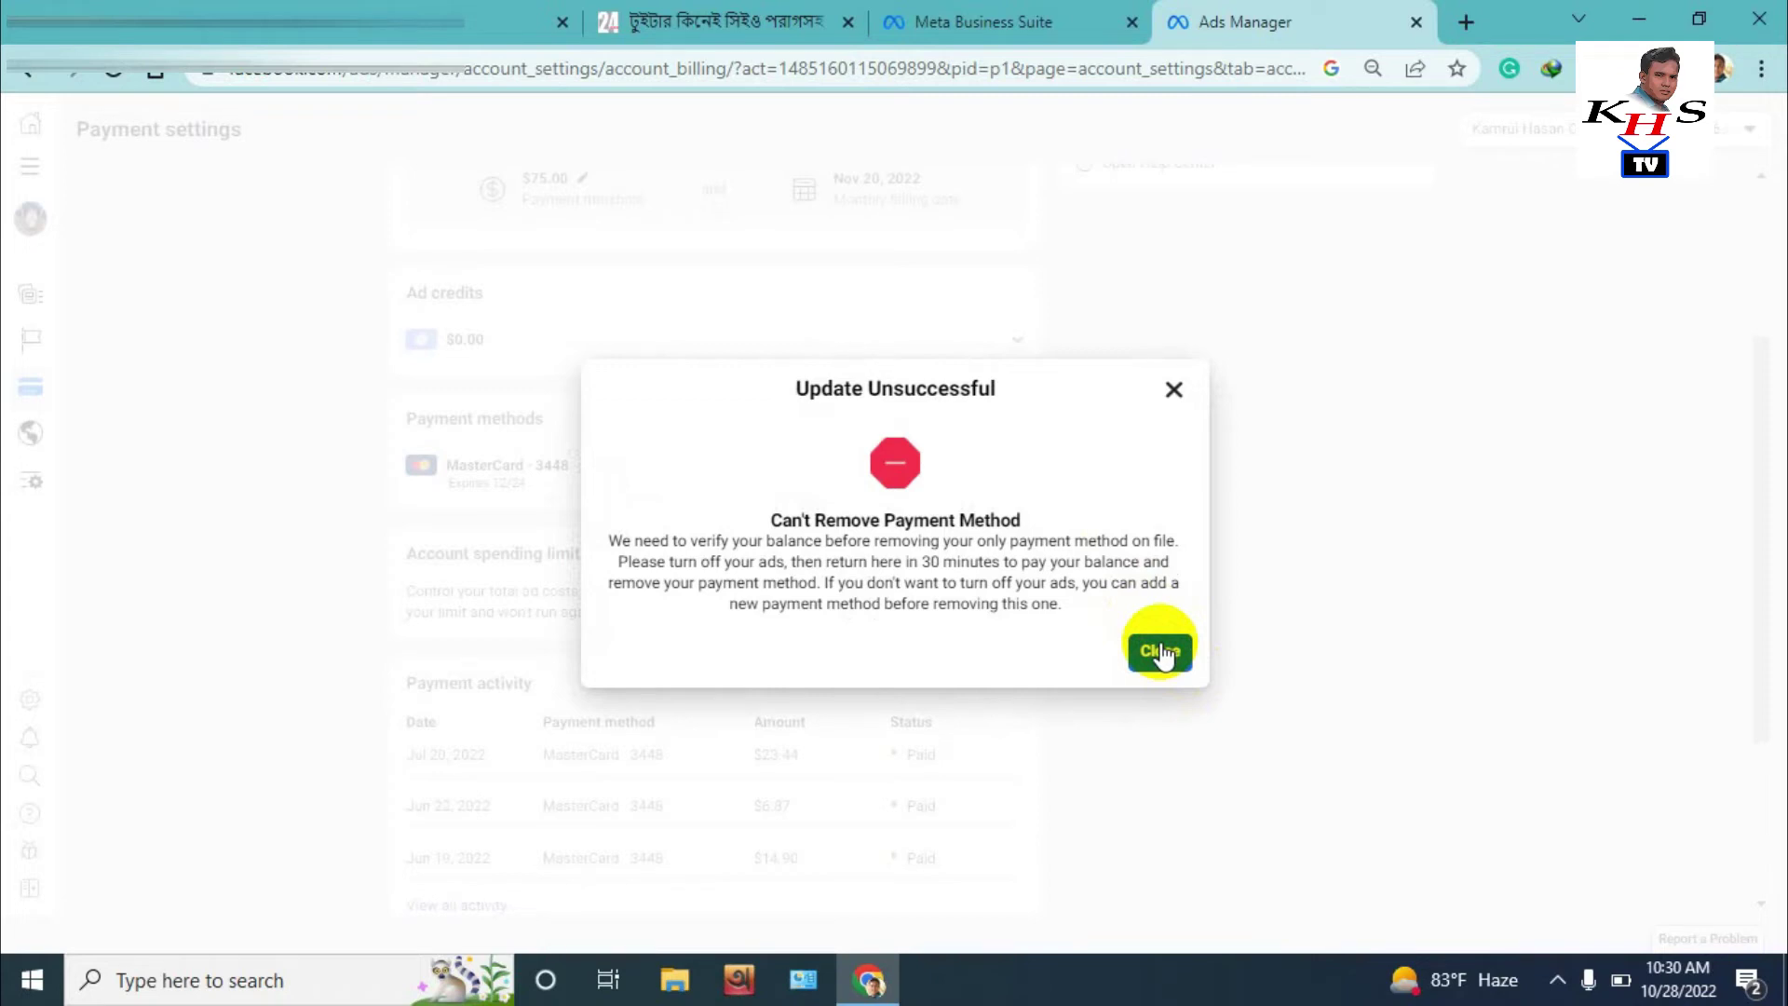
click(1160, 652)
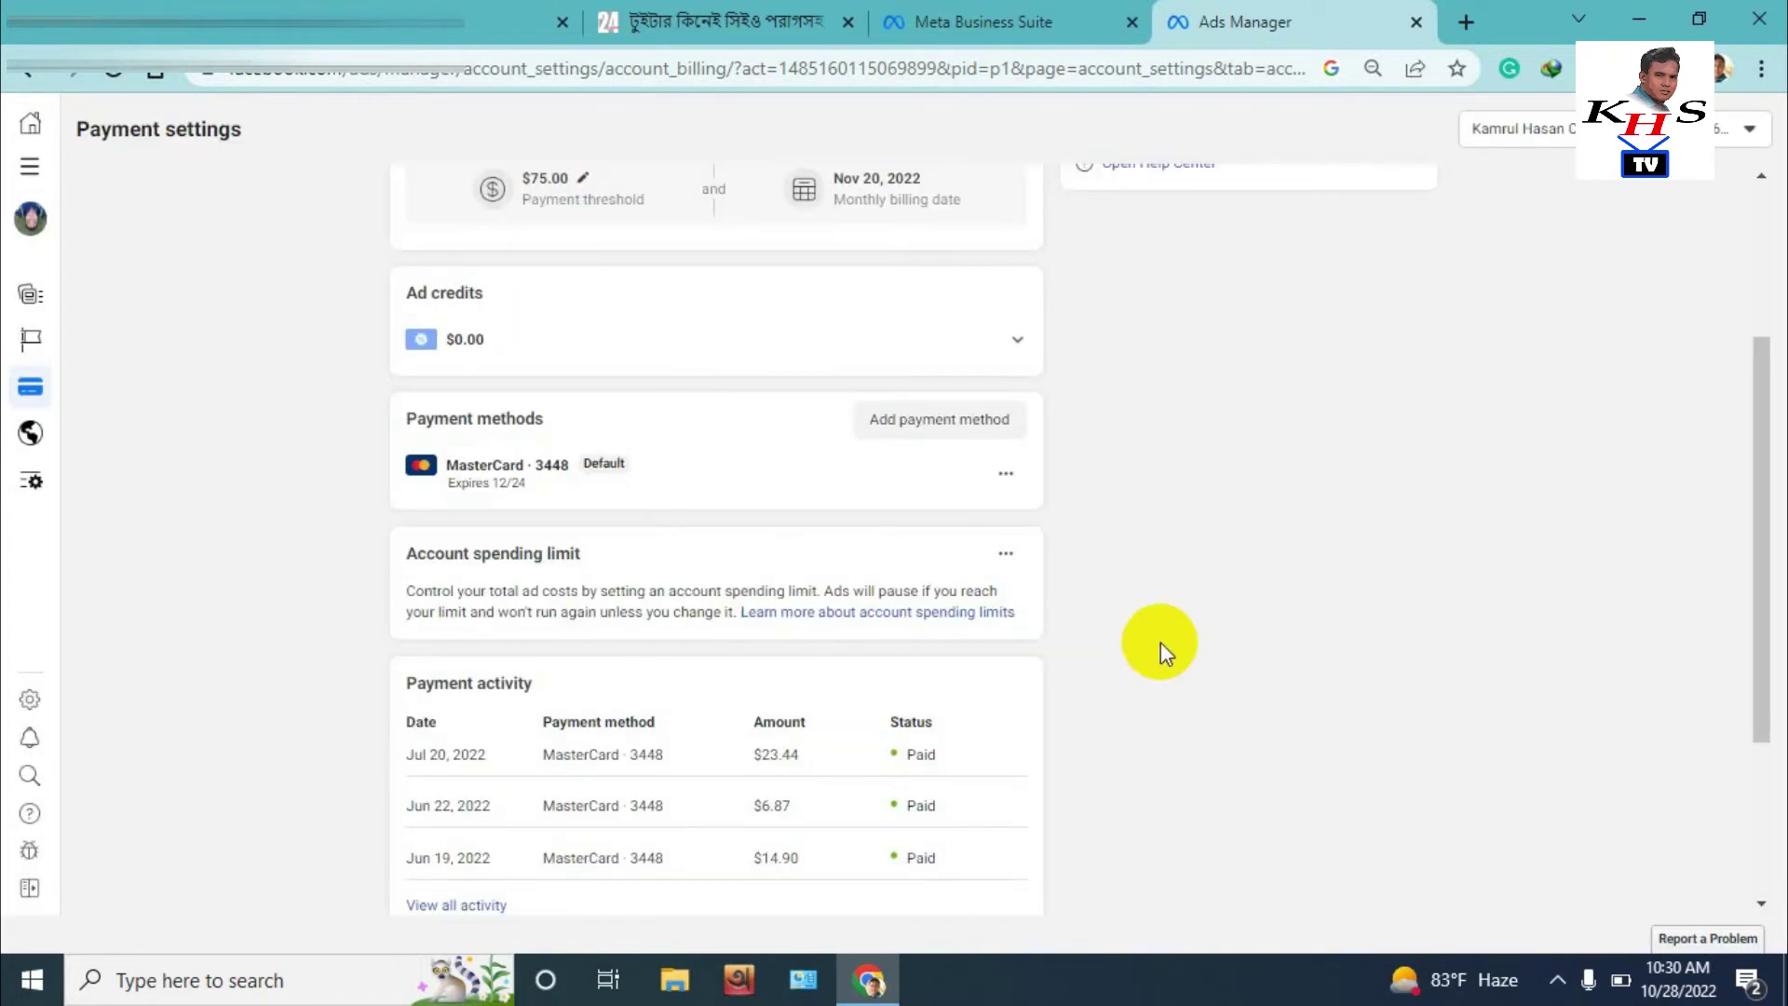
Start adding a new debit or credit card and enter the cardholder's name
scroll(894, 551, up, 3)
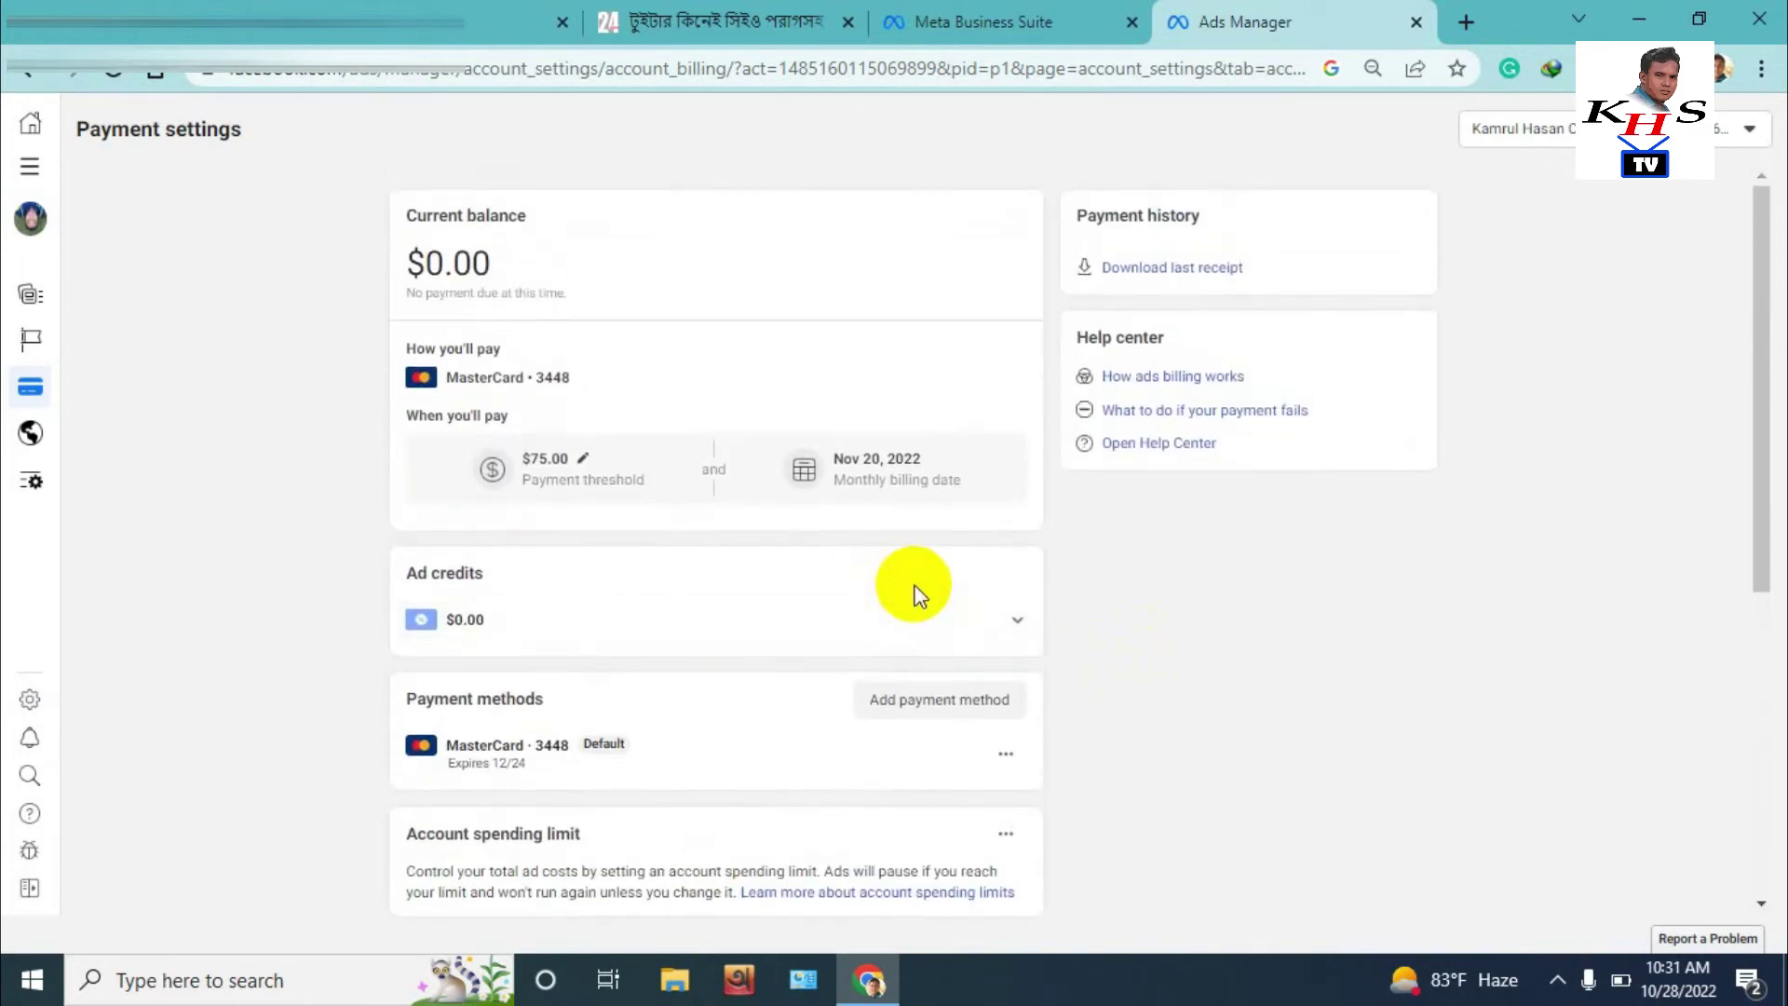
click(938, 699)
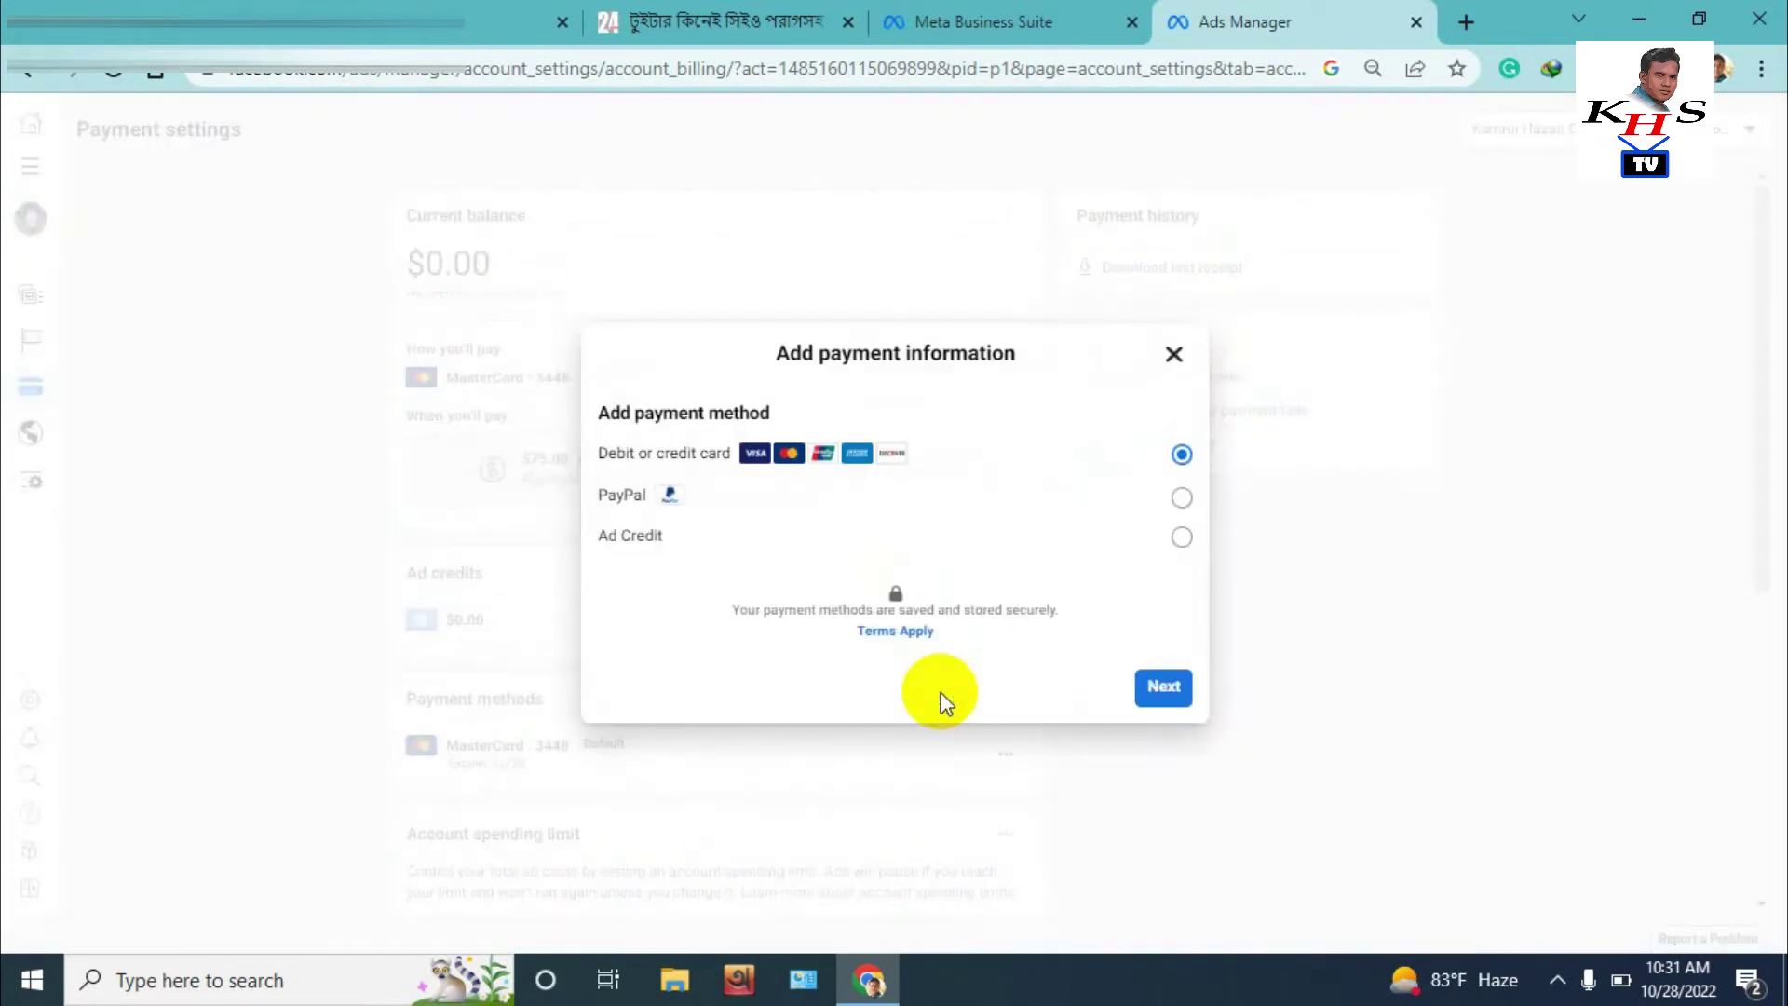
click(1161, 694)
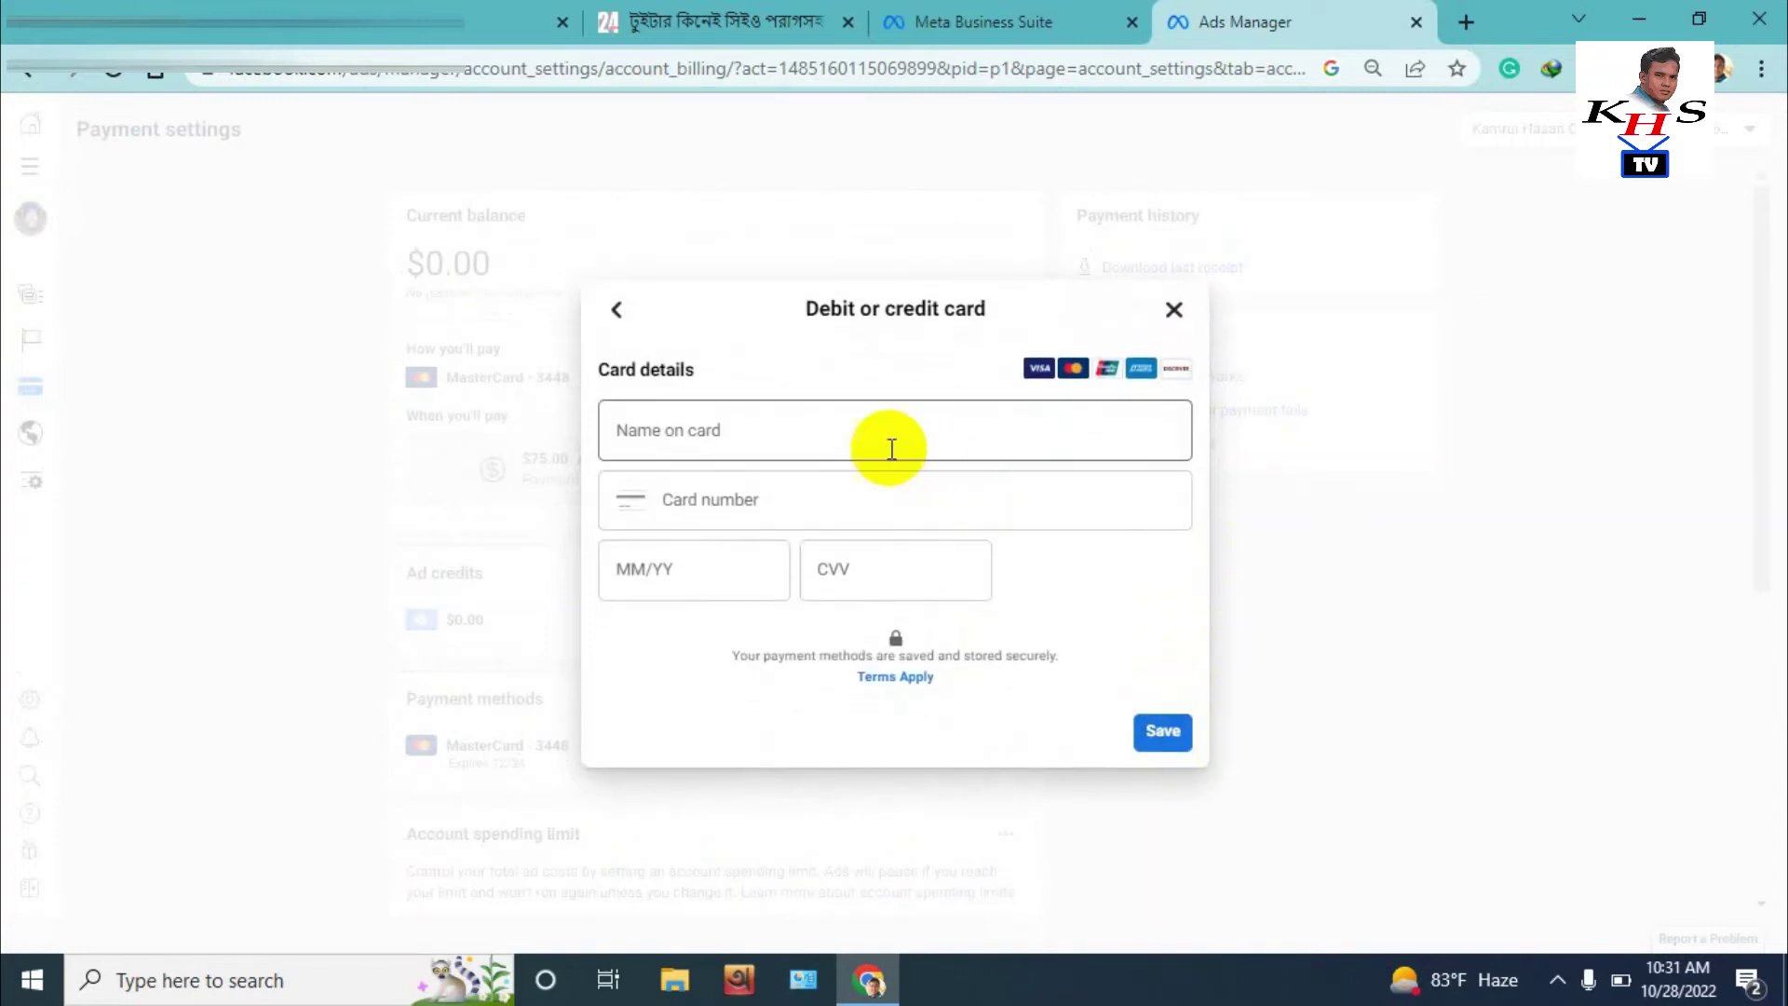
click(866, 443)
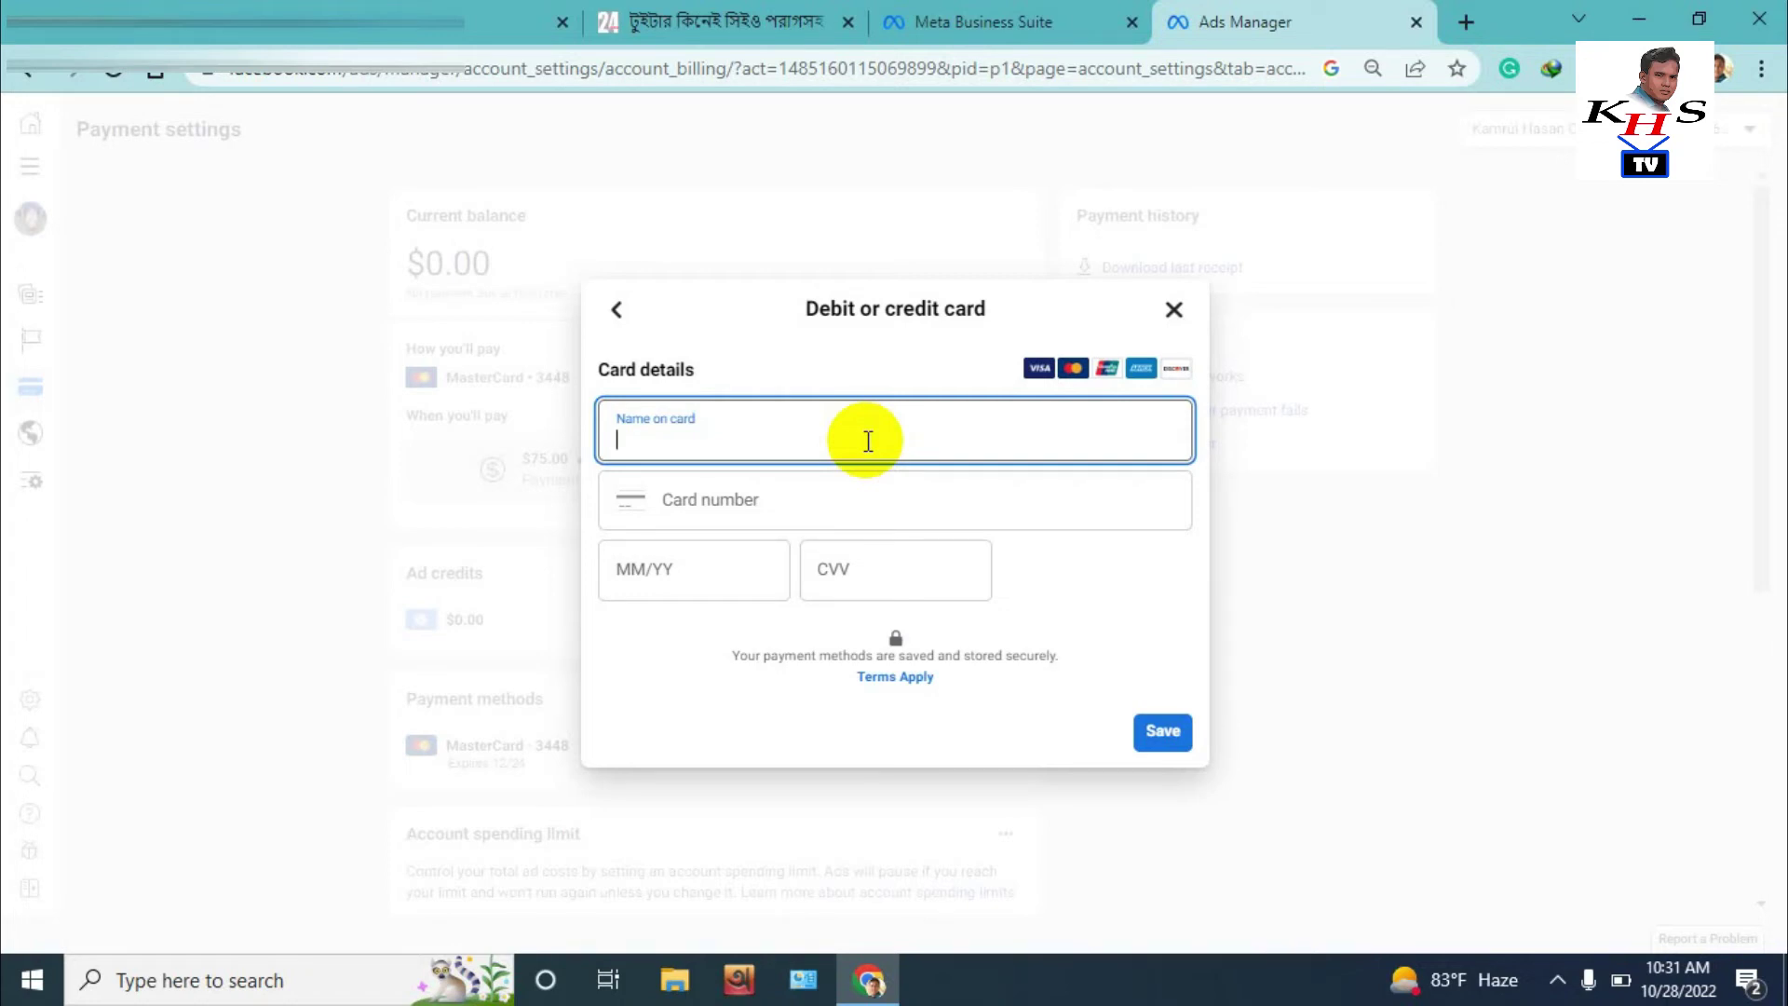
click(758, 523)
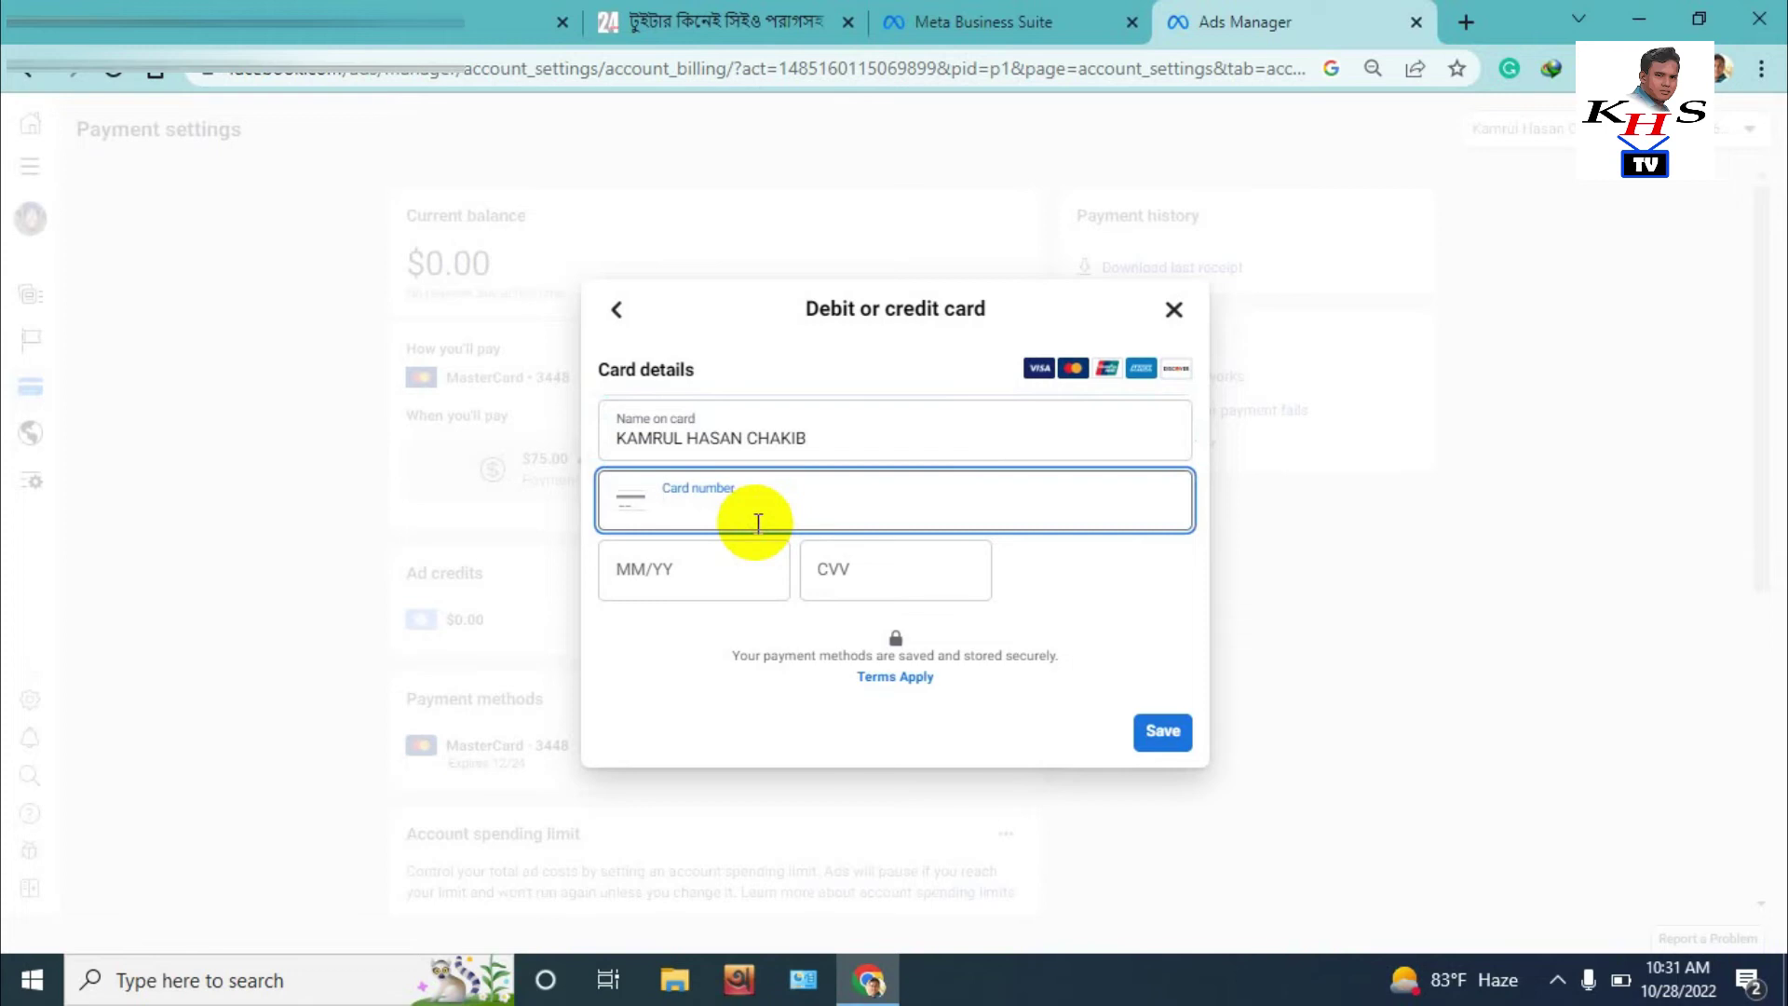
Fill in the card number, expiry date and security code, then save the card
text(5226)
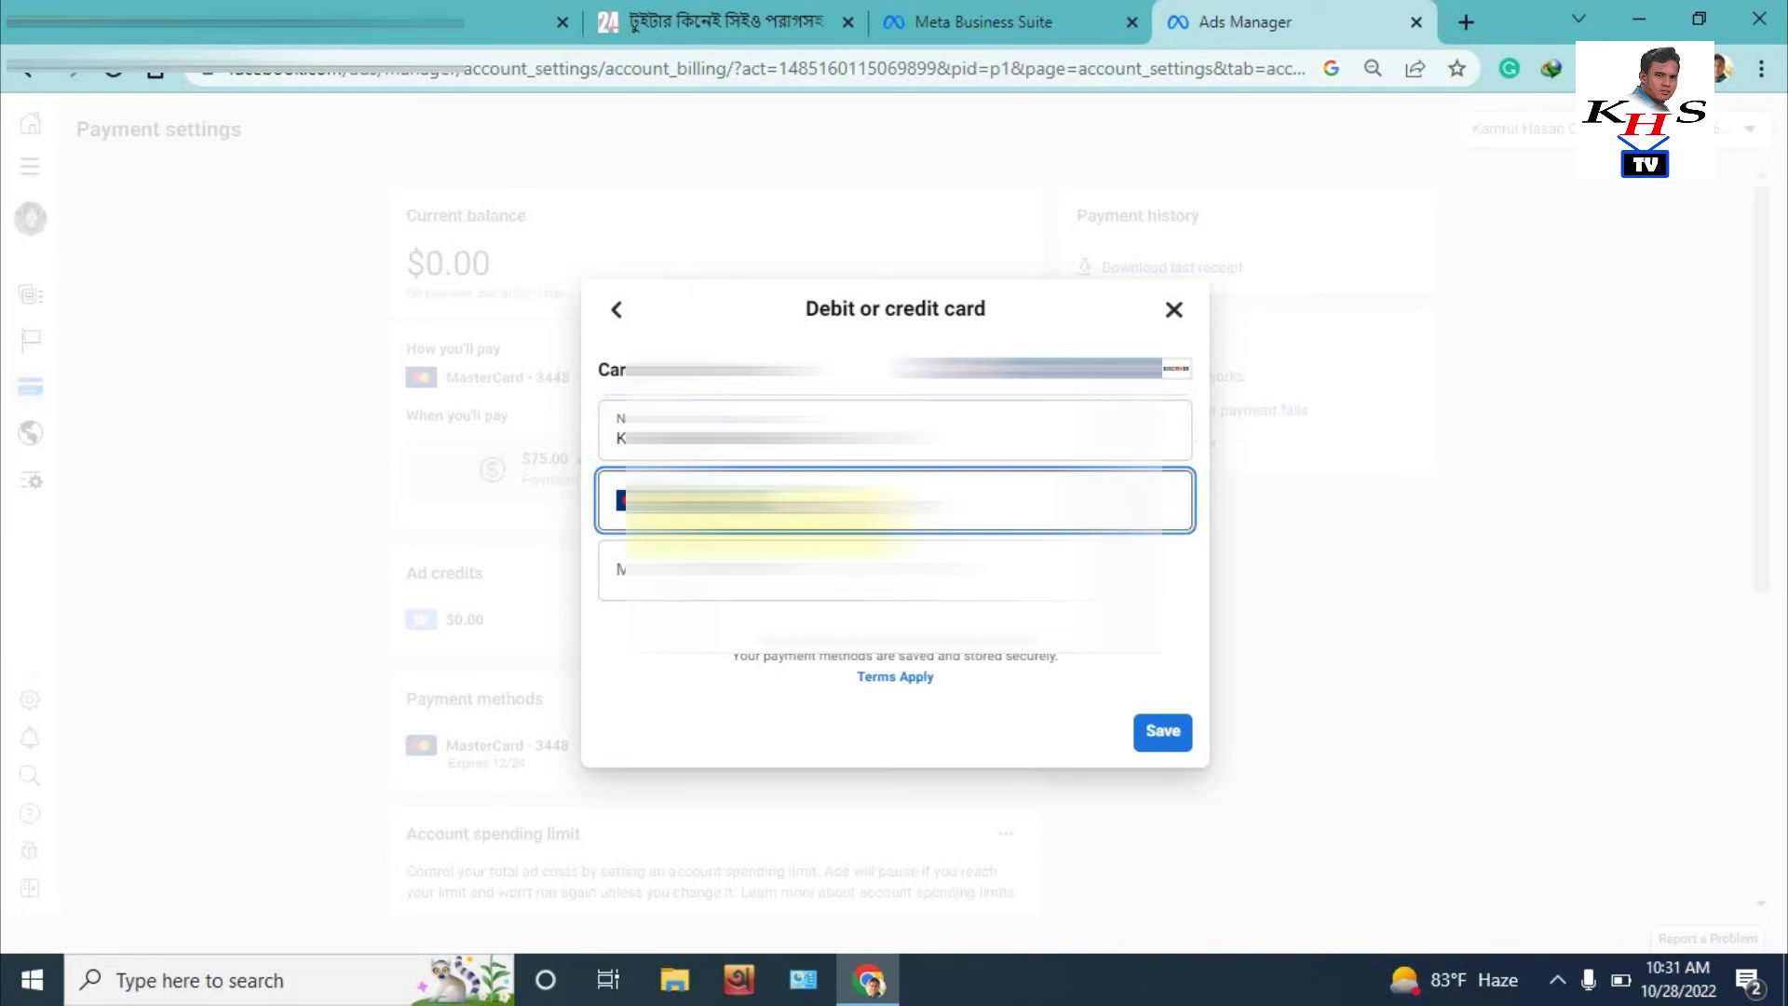
click(615, 573)
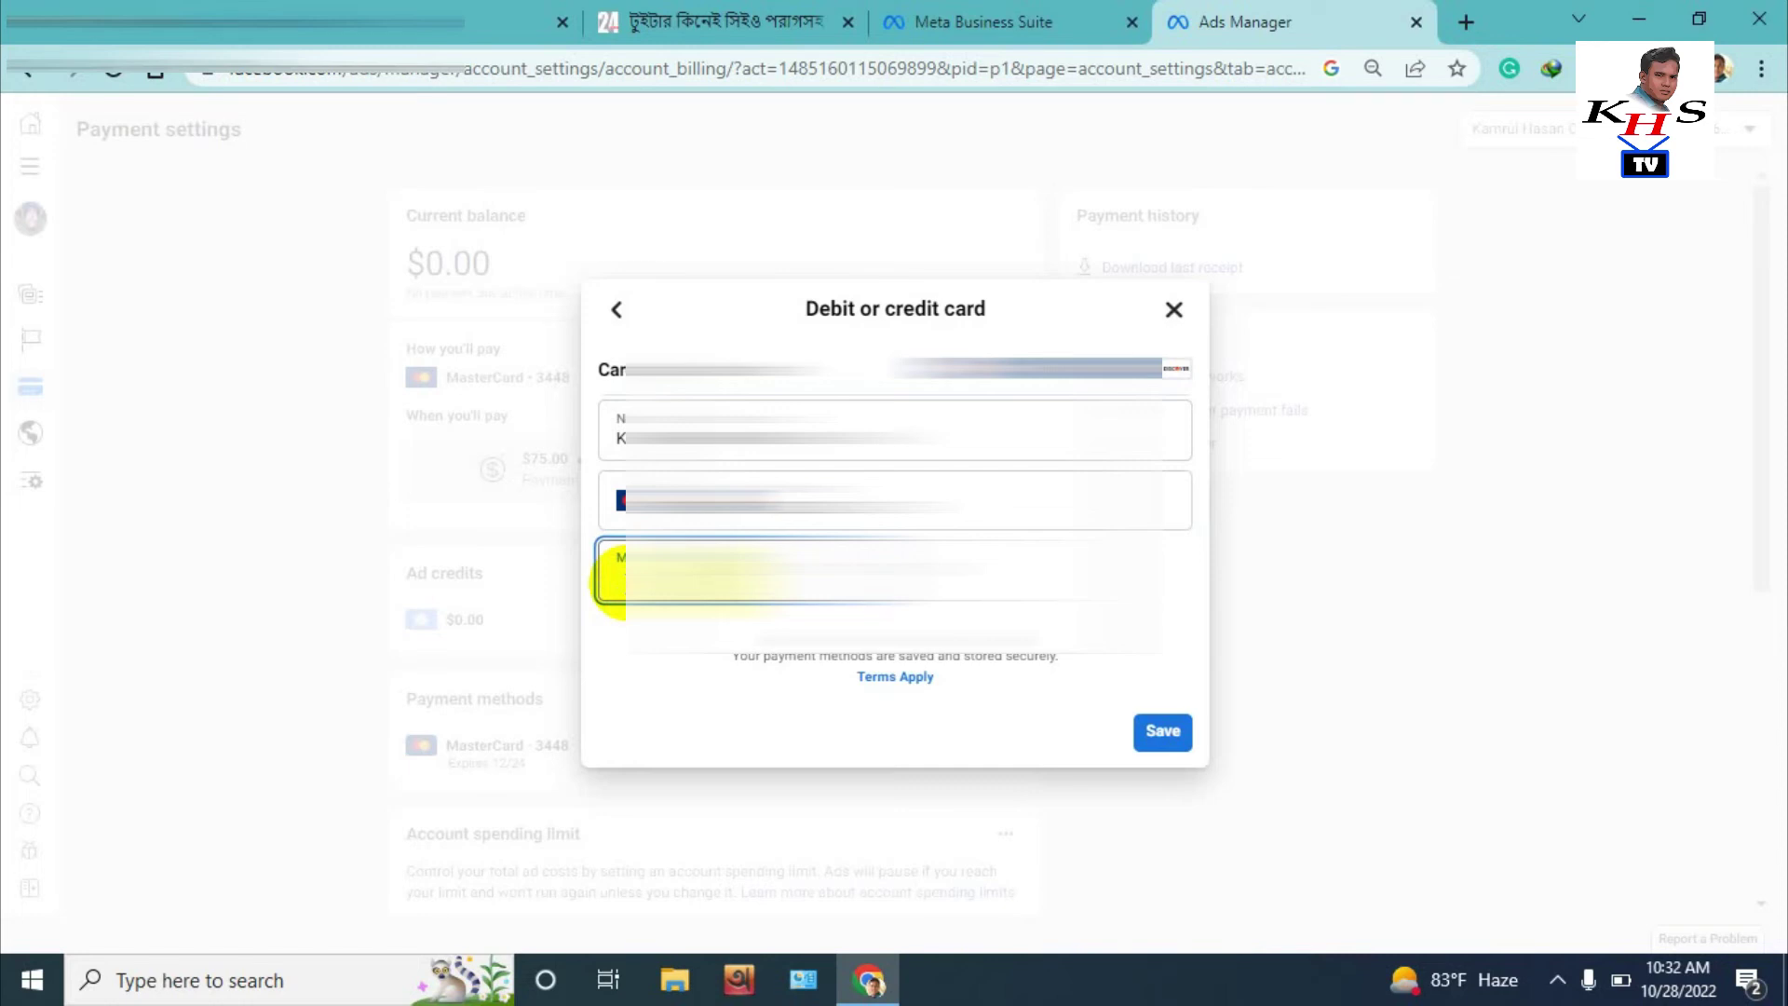
text(0)
click(897, 570)
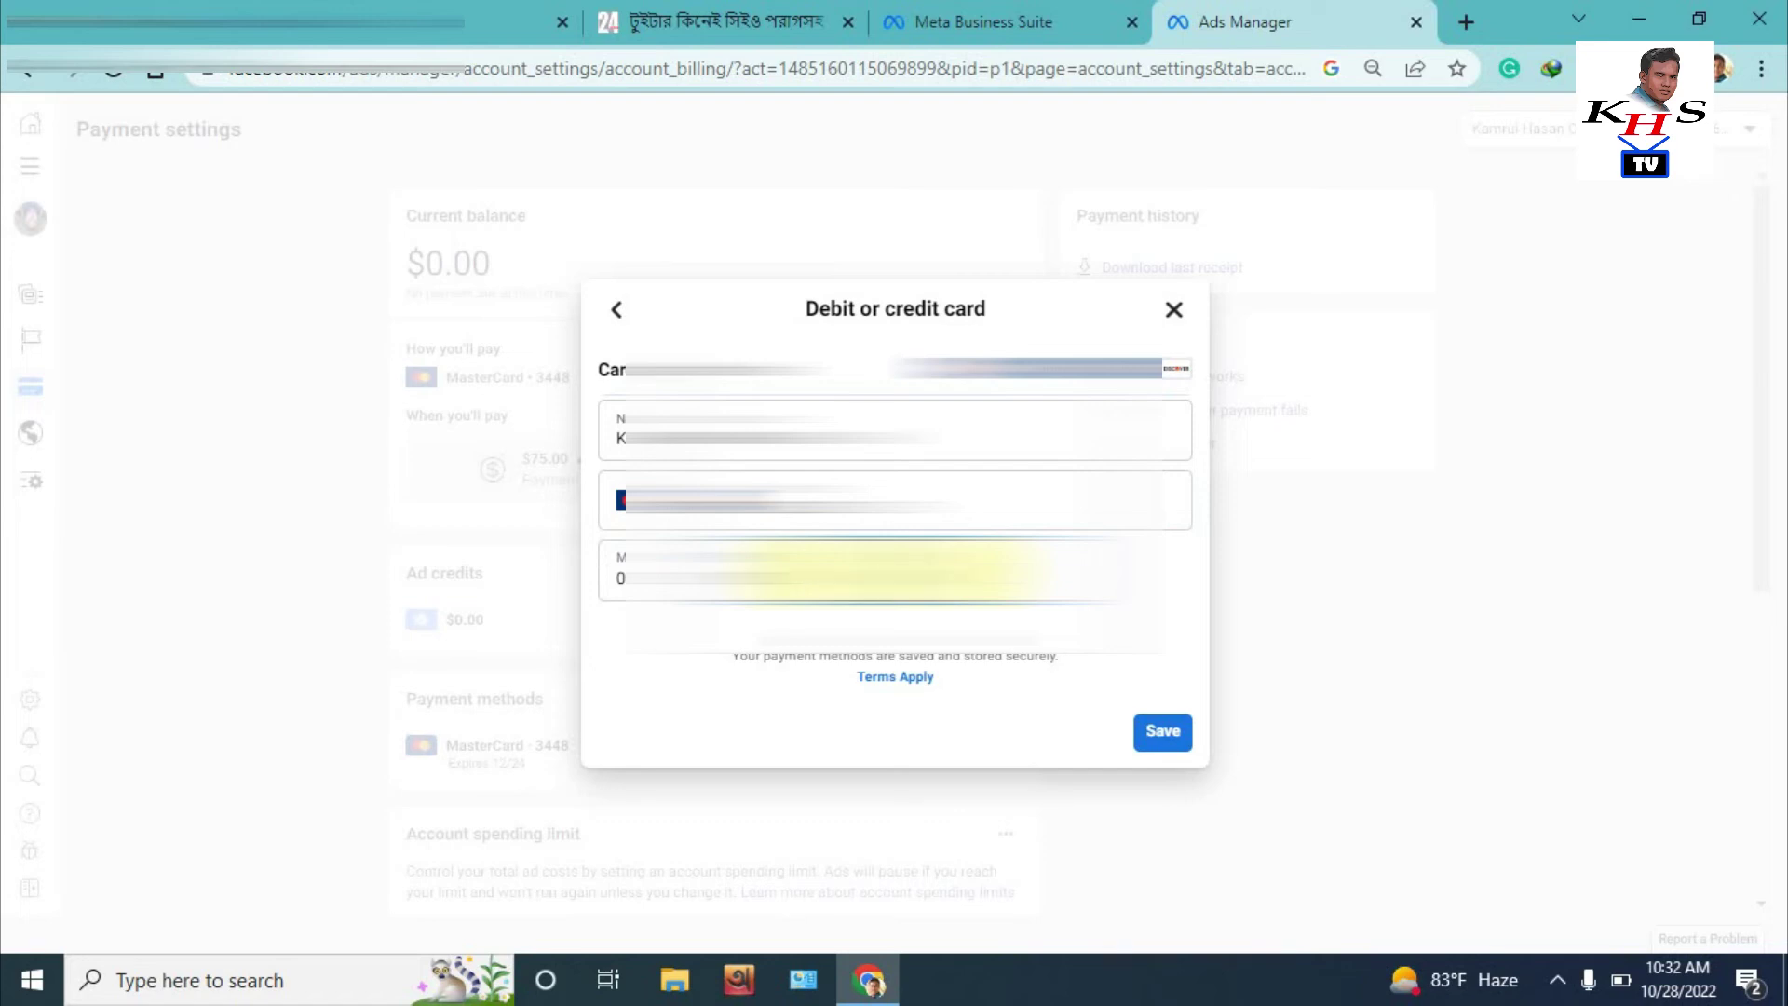
click(1179, 741)
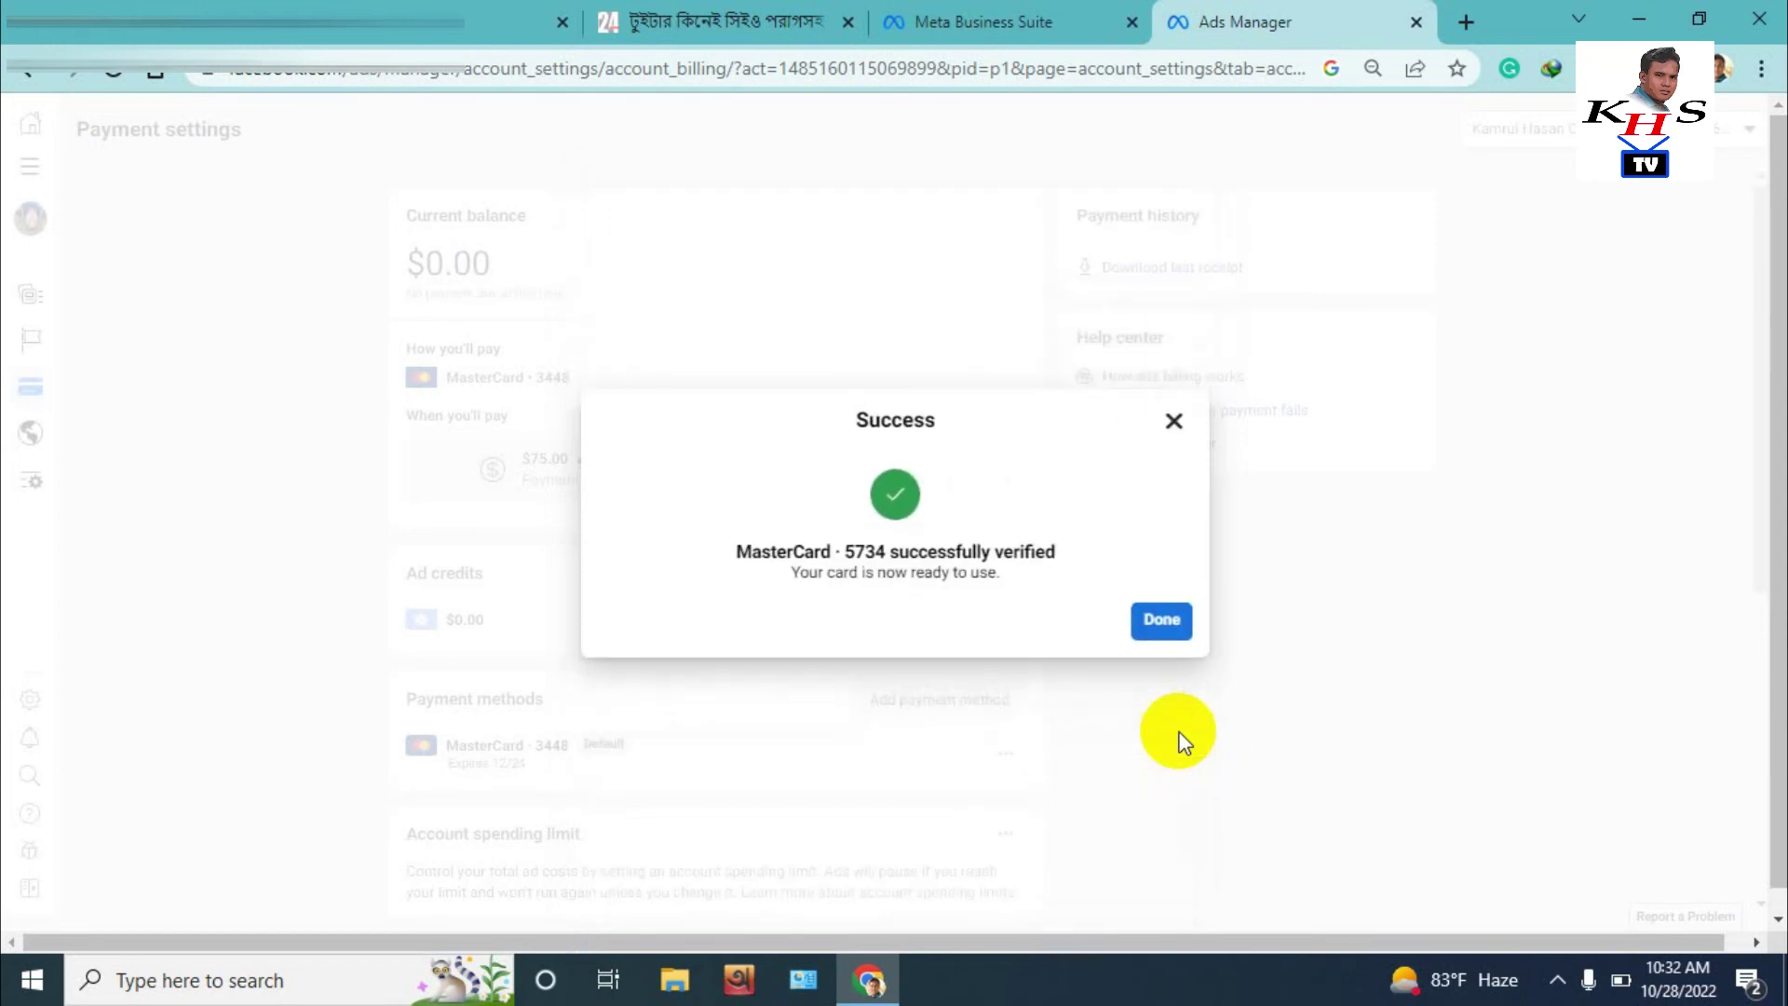
Close the success message confirming the new MasterCard was verified
click(1166, 618)
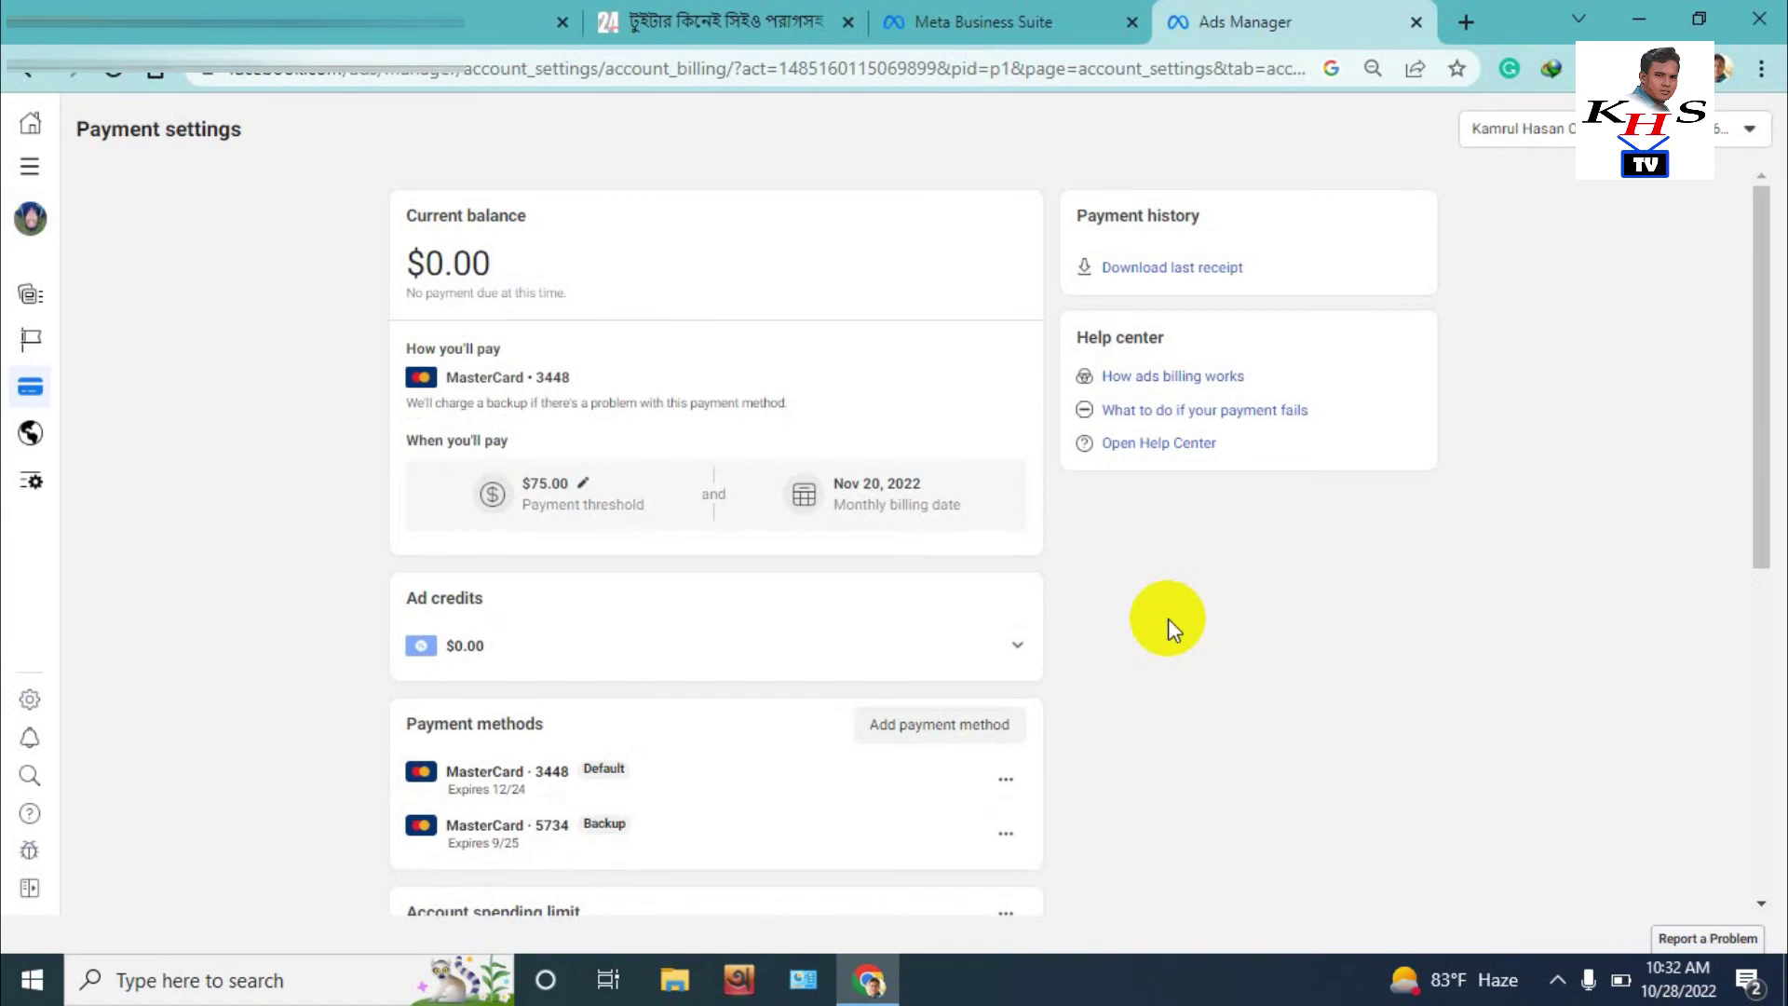
Make the new MasterCard the default payment method, leaving the old card as backup
scroll(931, 642, down, 1)
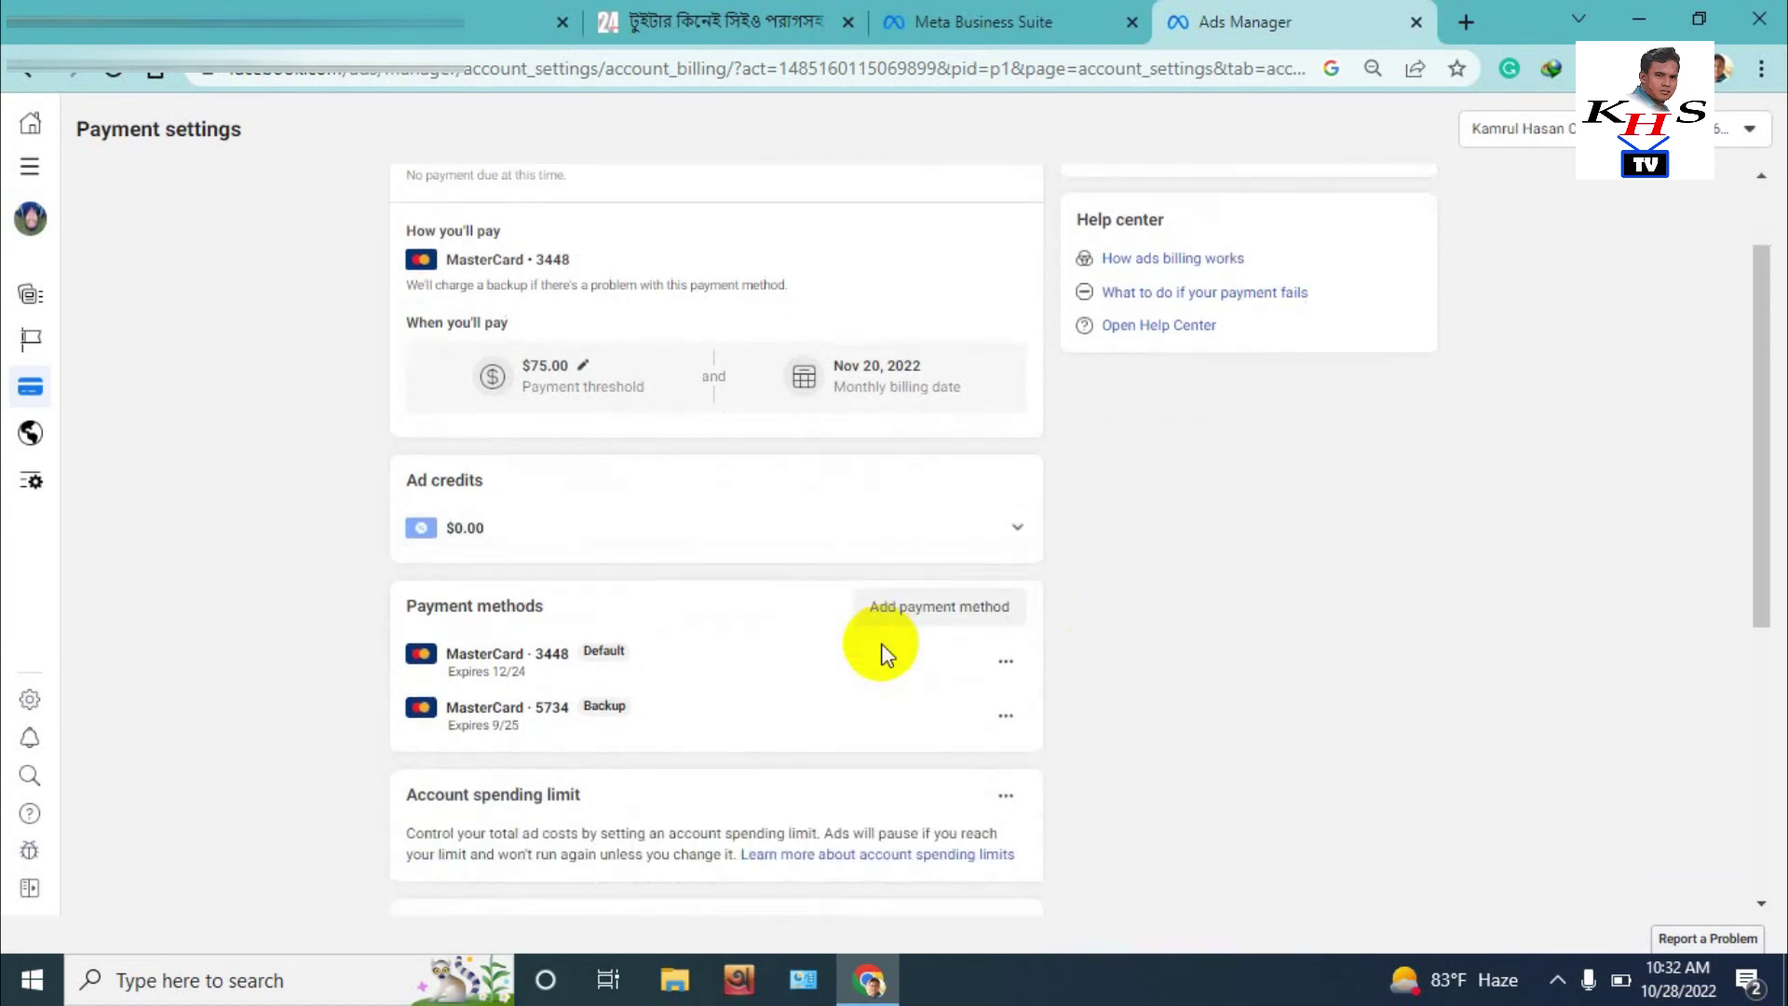
click(1003, 718)
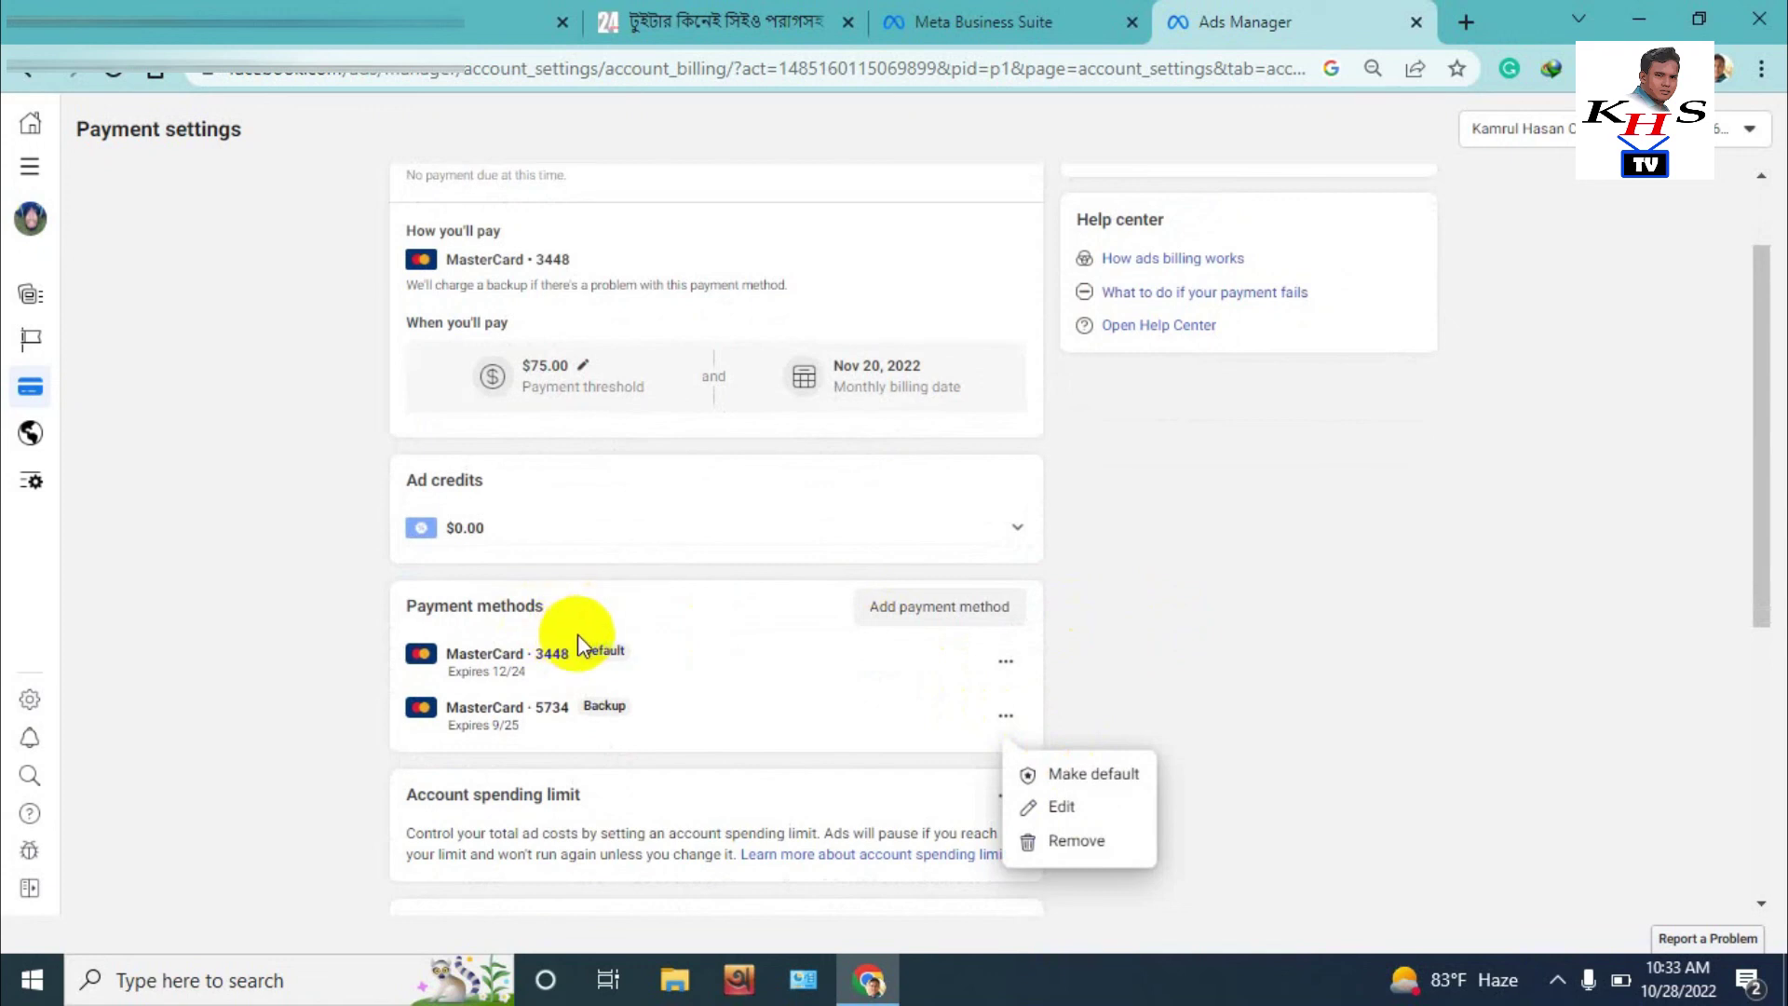
click(1063, 775)
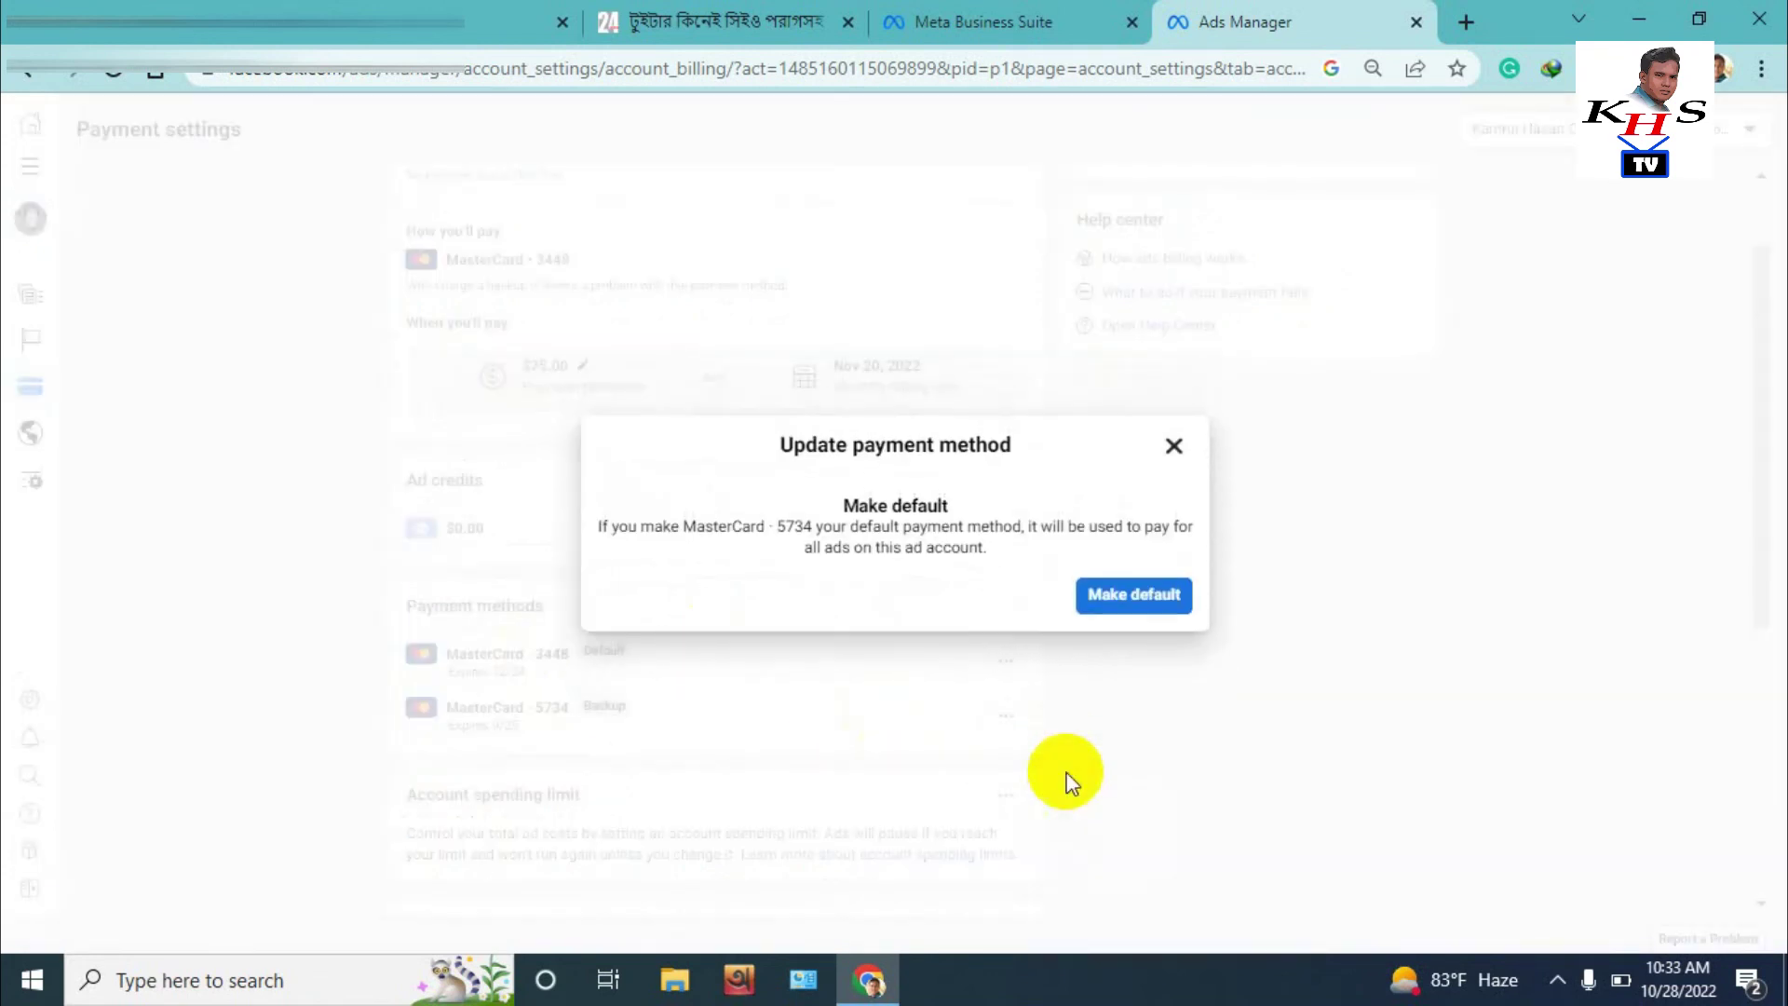
click(1125, 599)
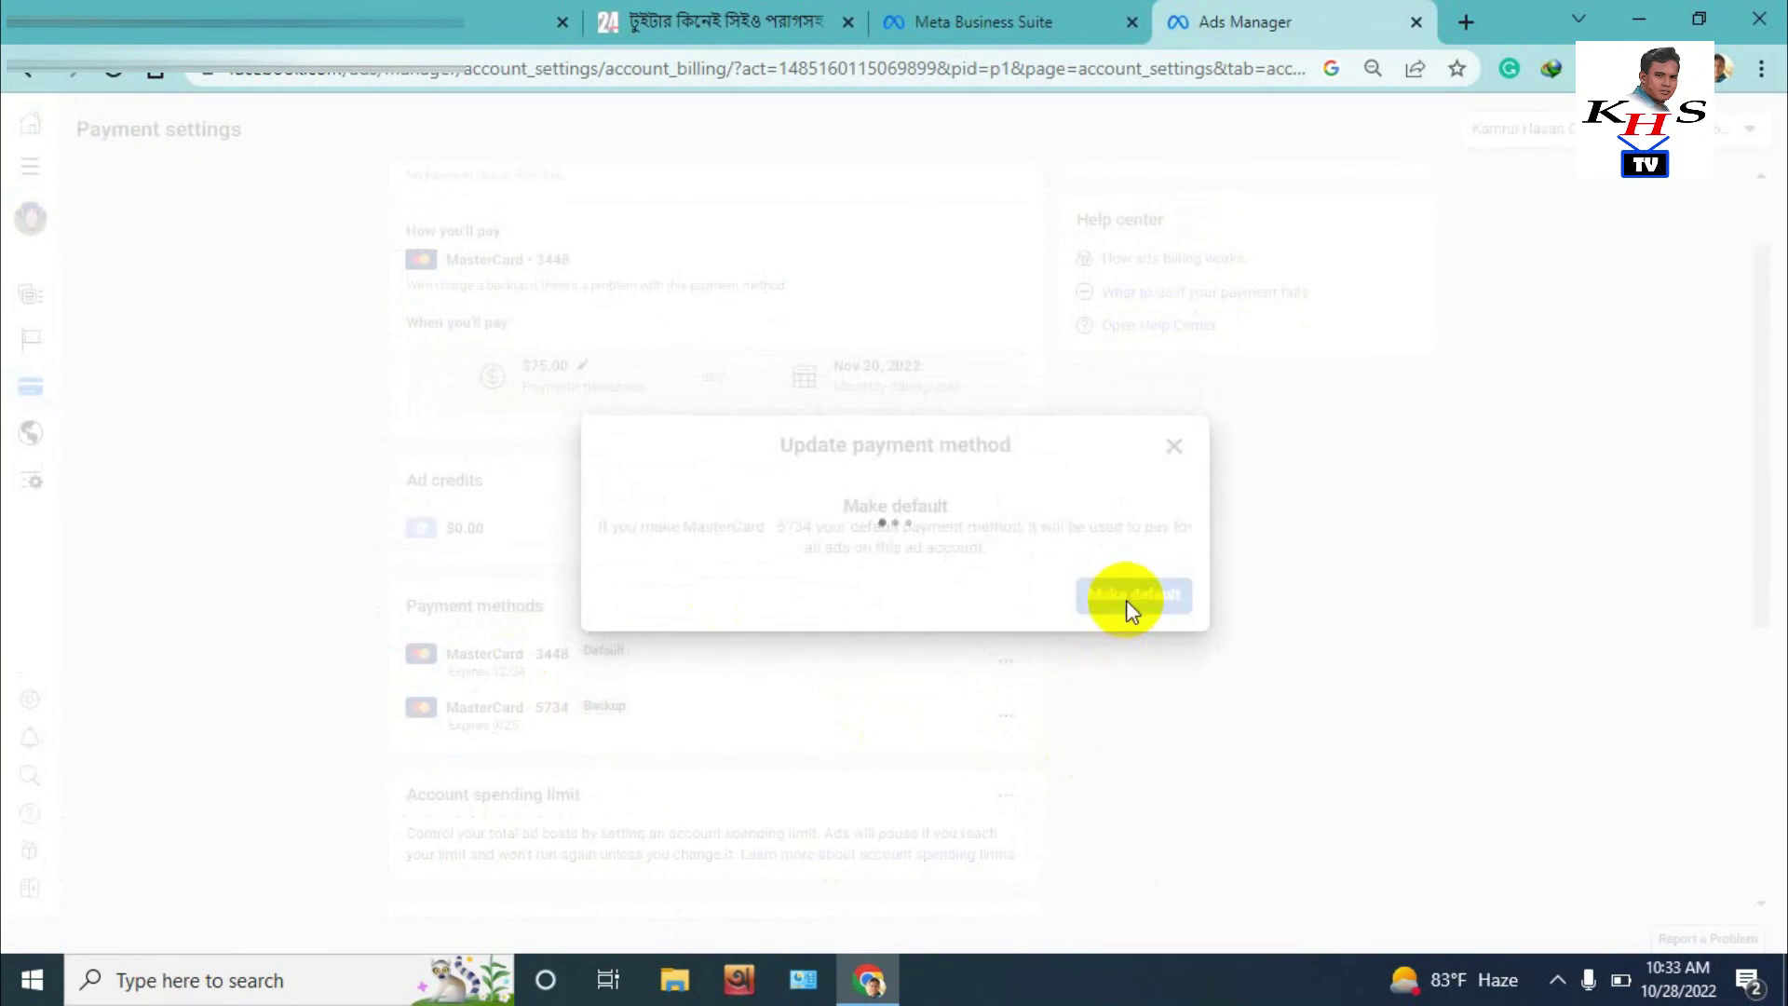
click(1160, 630)
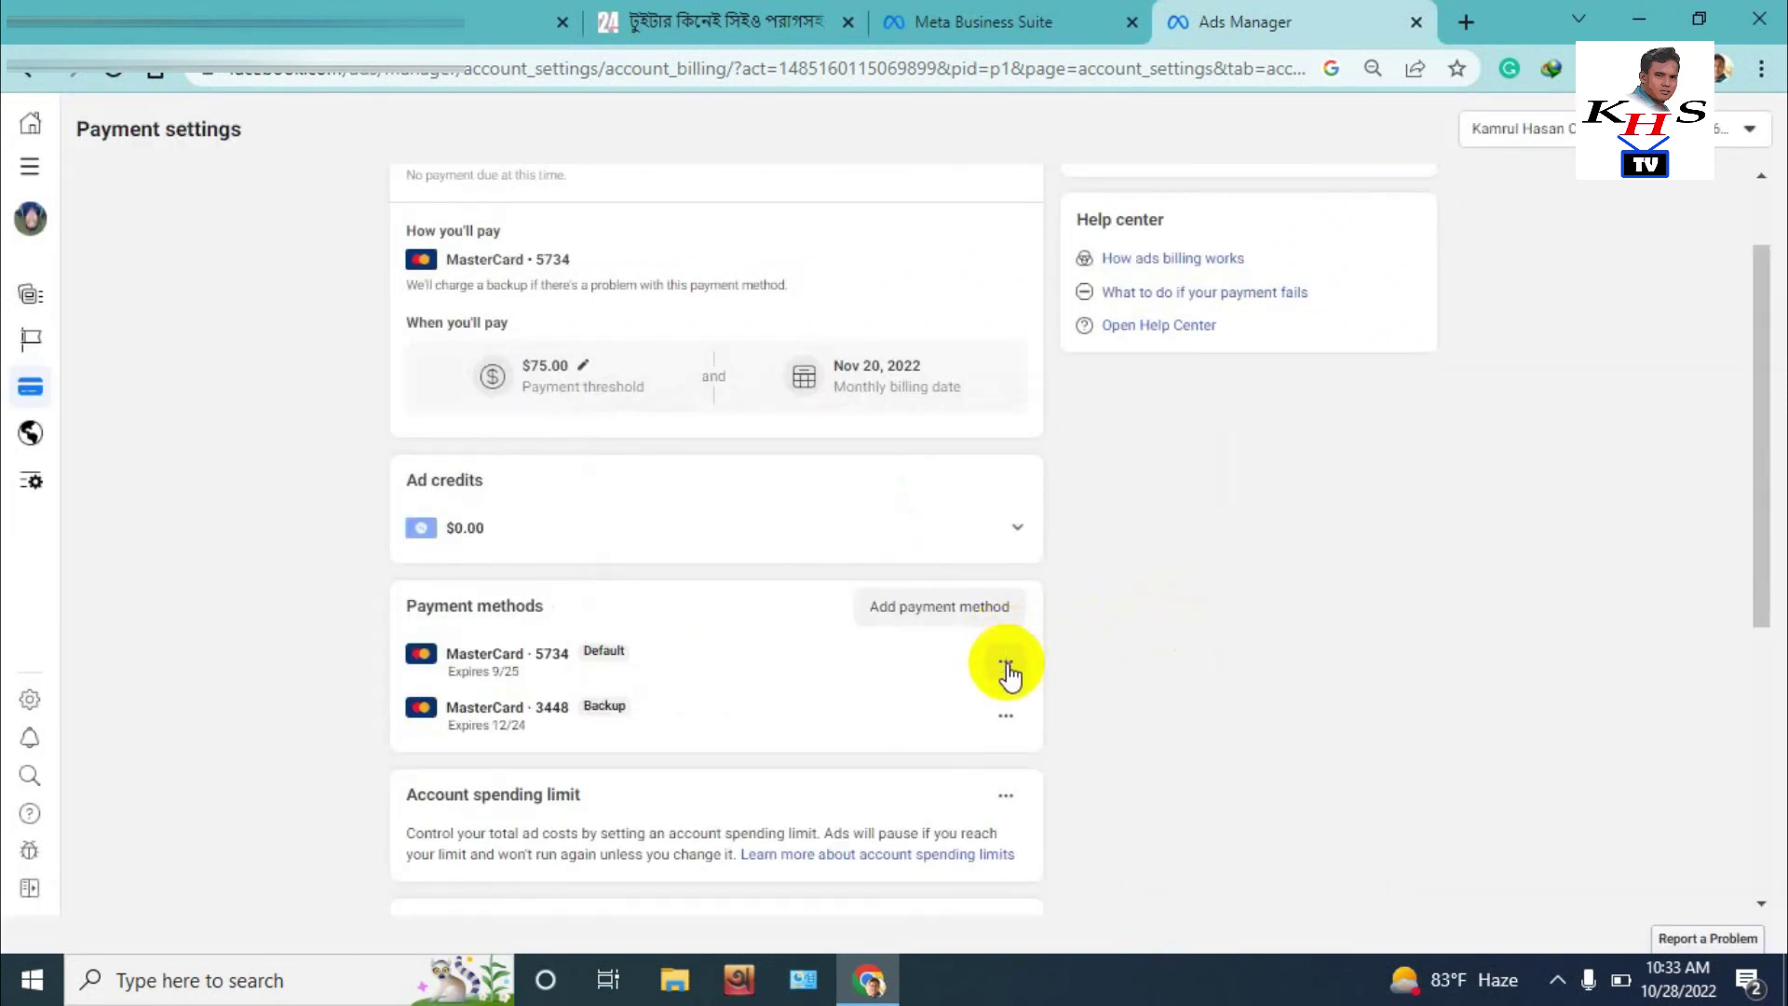
Remove the old MasterCard, leaving the new card as the only default payment method
click(1008, 719)
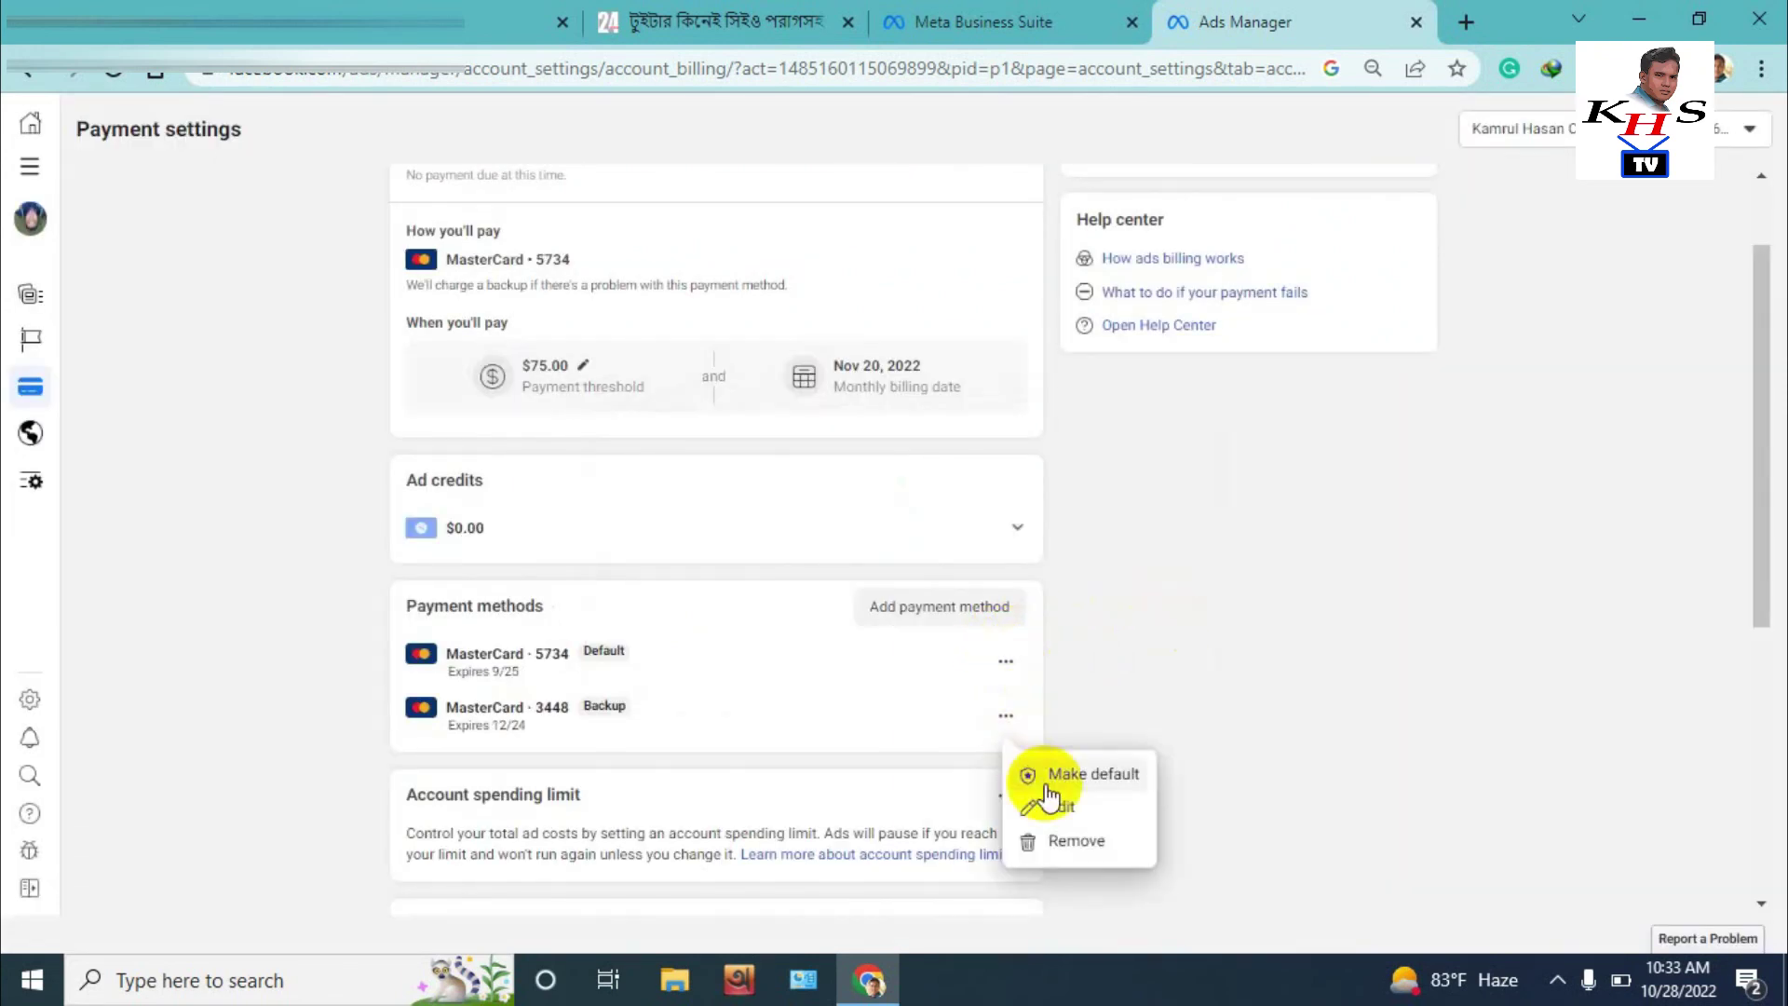
click(1078, 844)
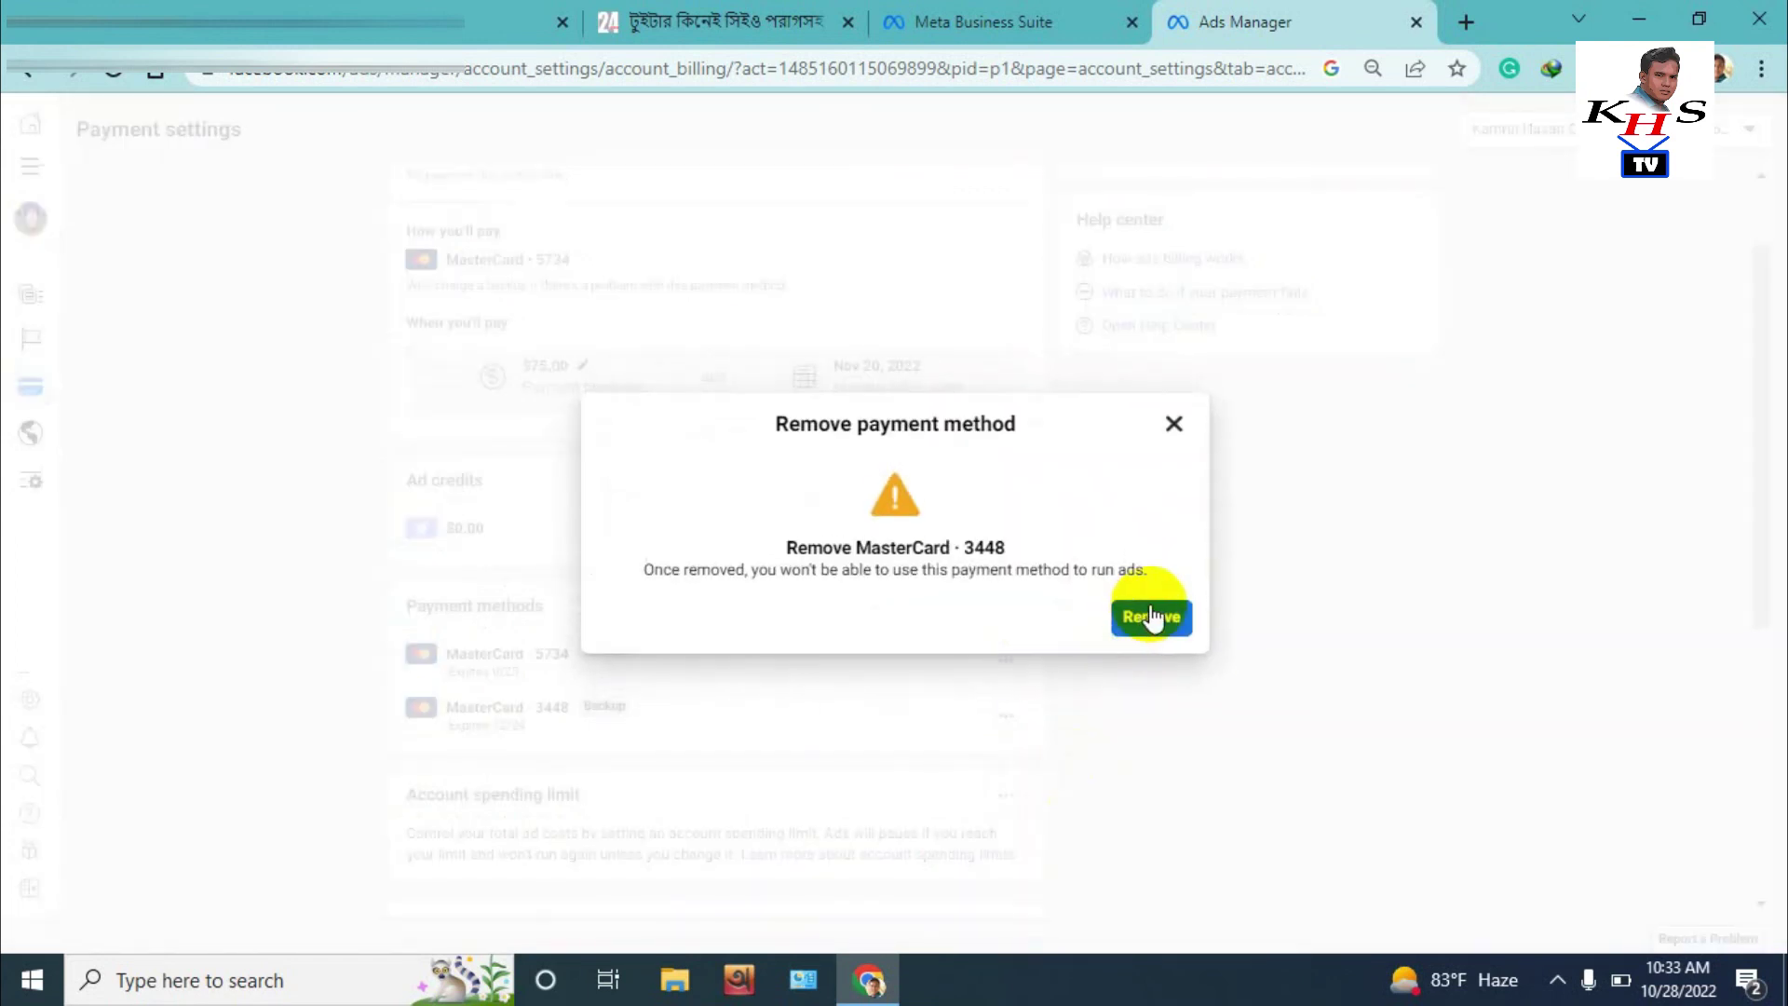
click(1147, 618)
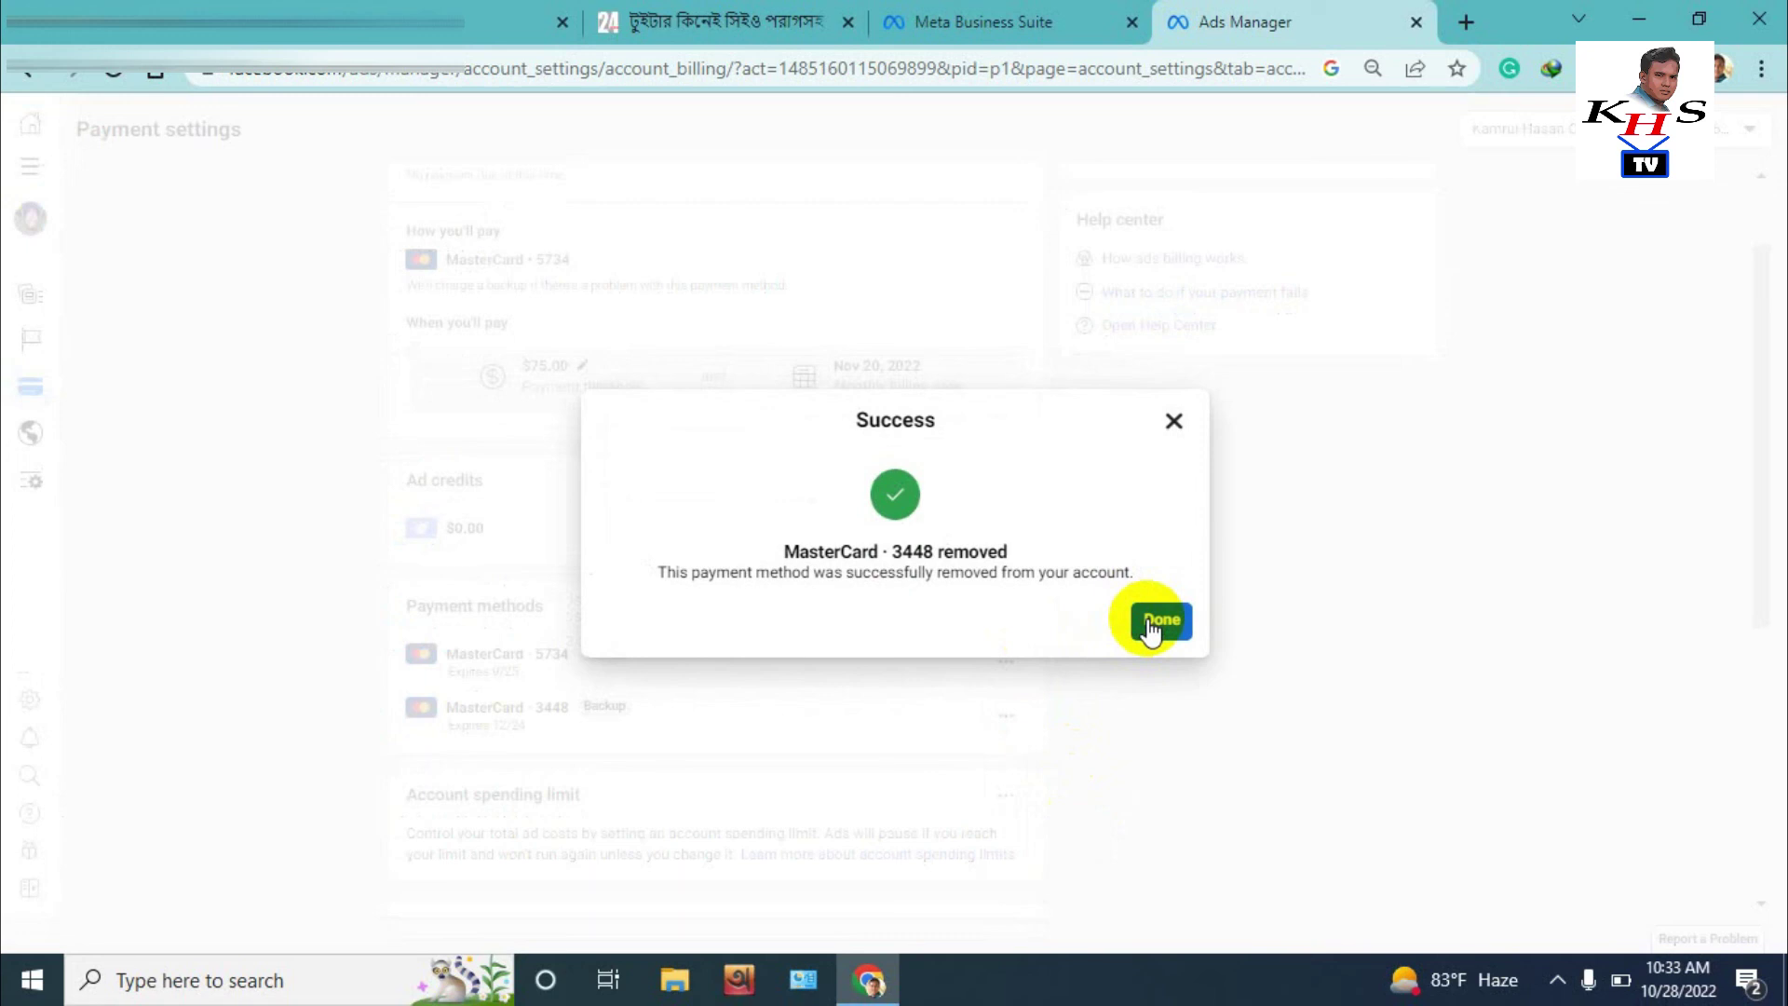
click(1150, 623)
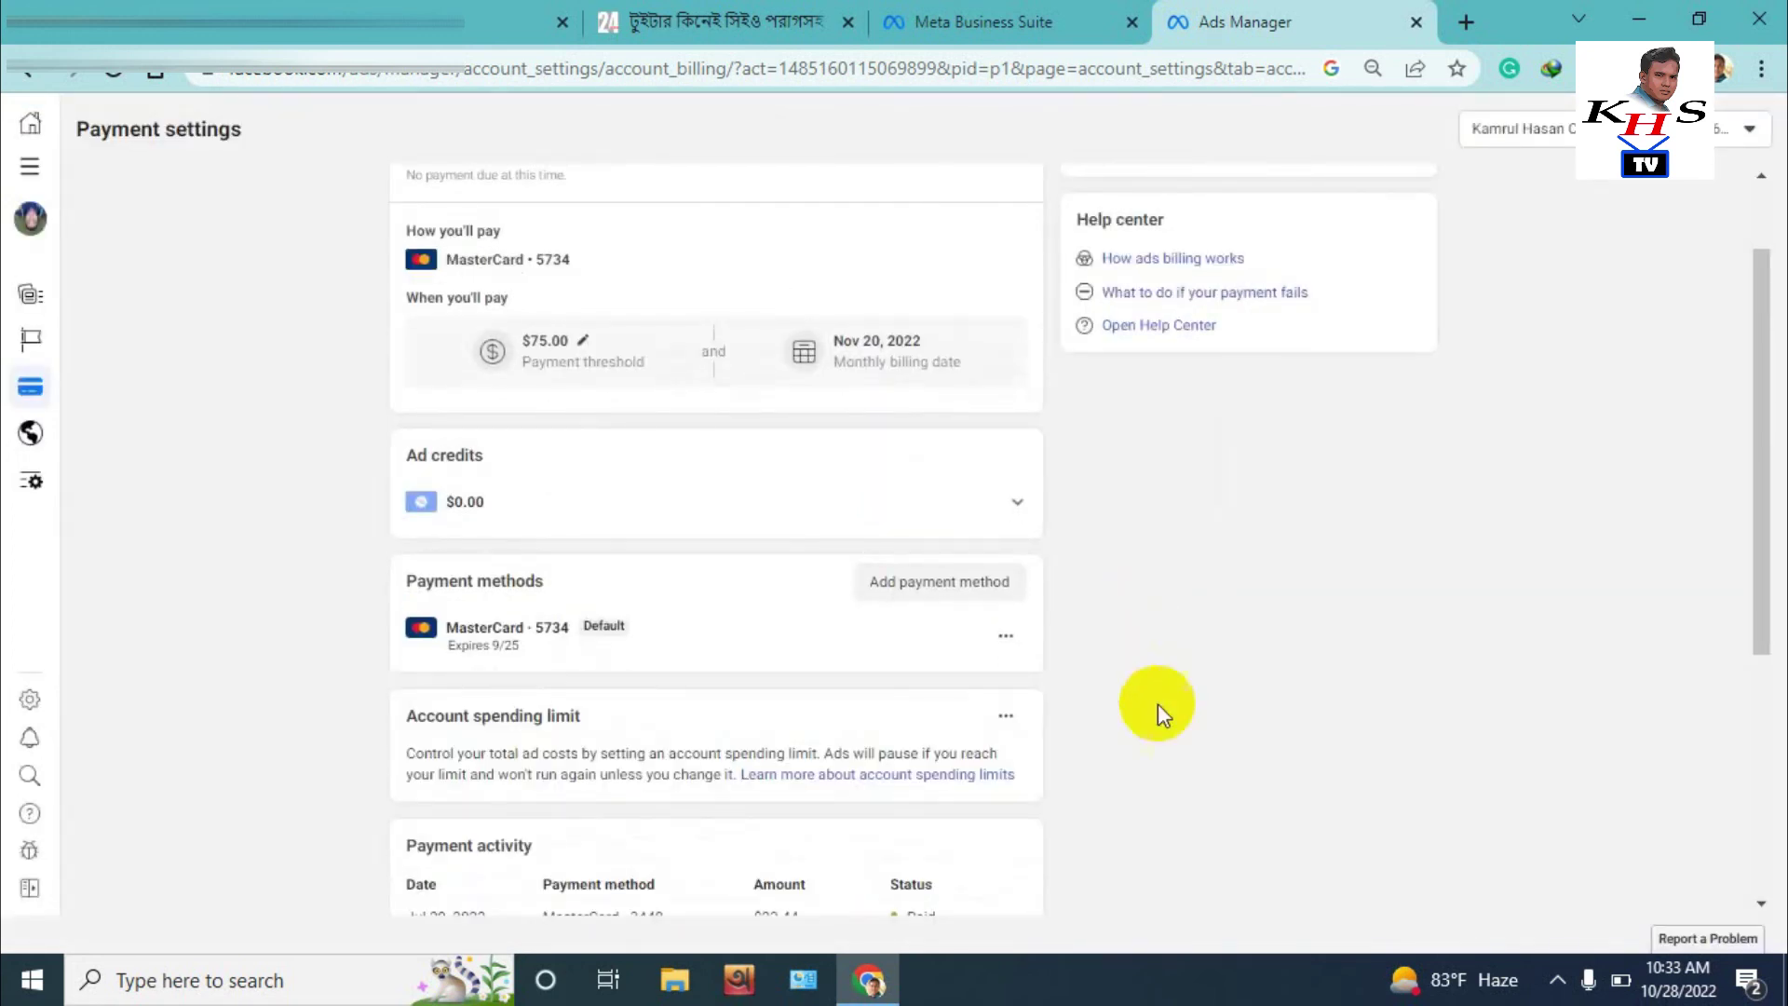
scroll(763, 645, down, 3)
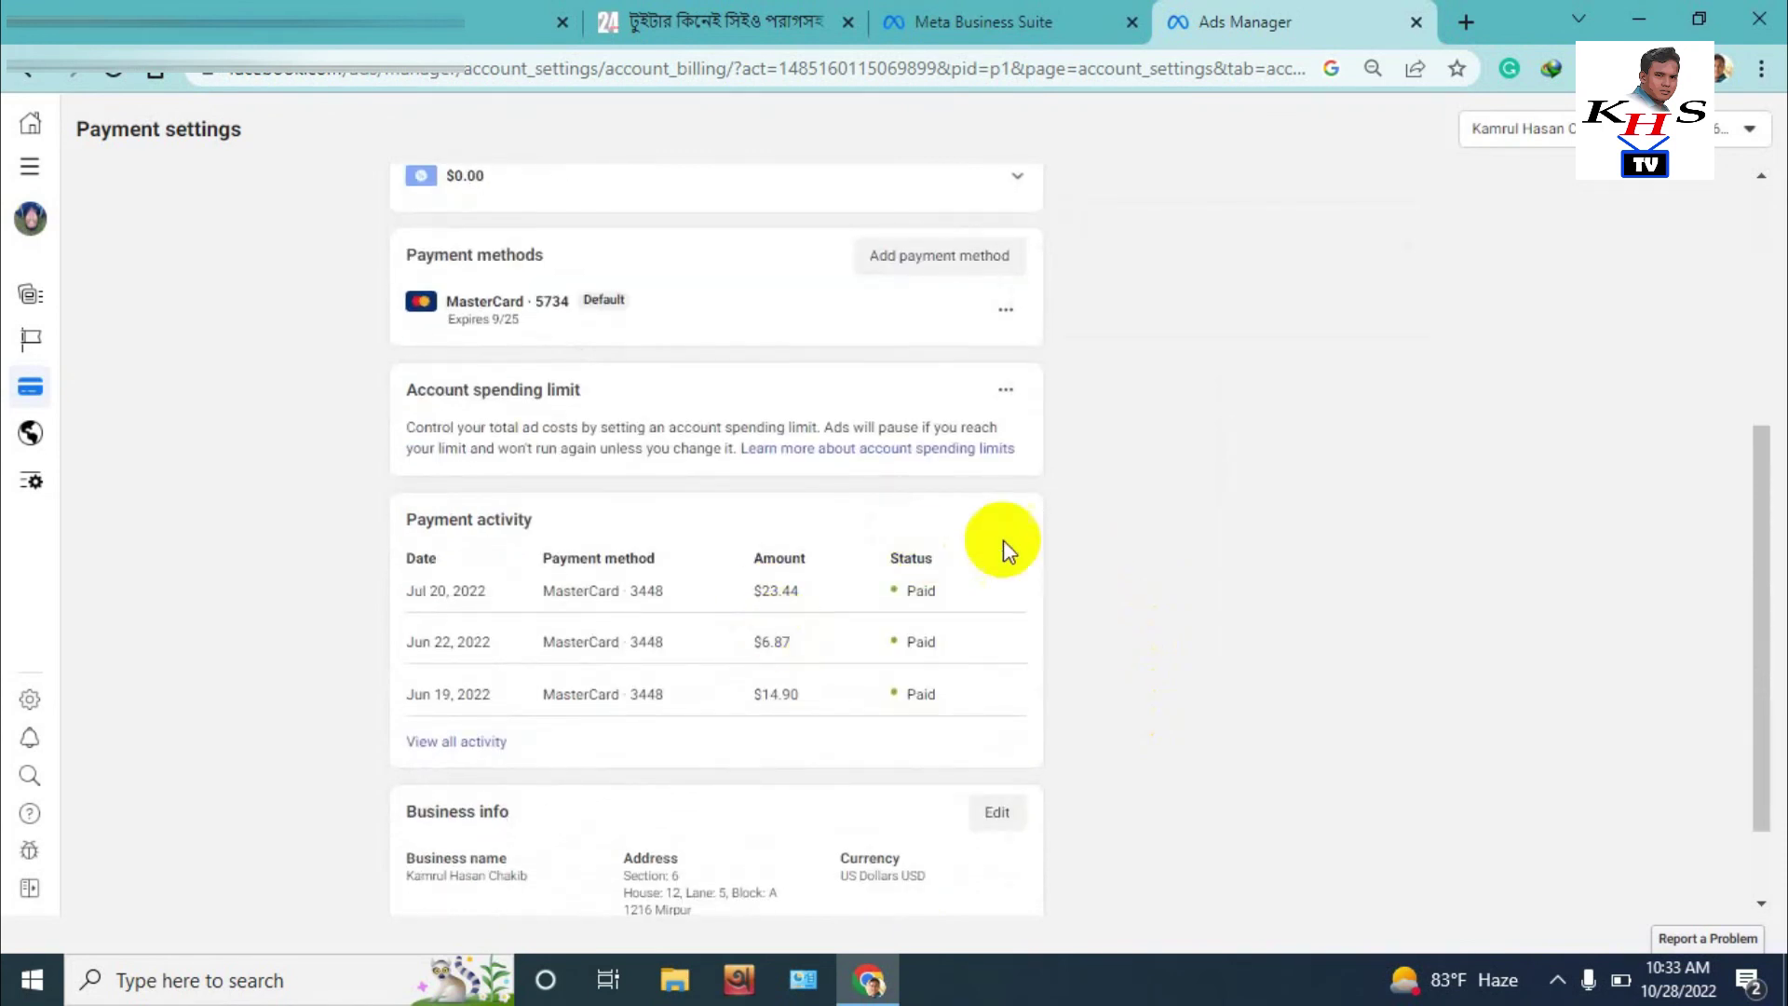